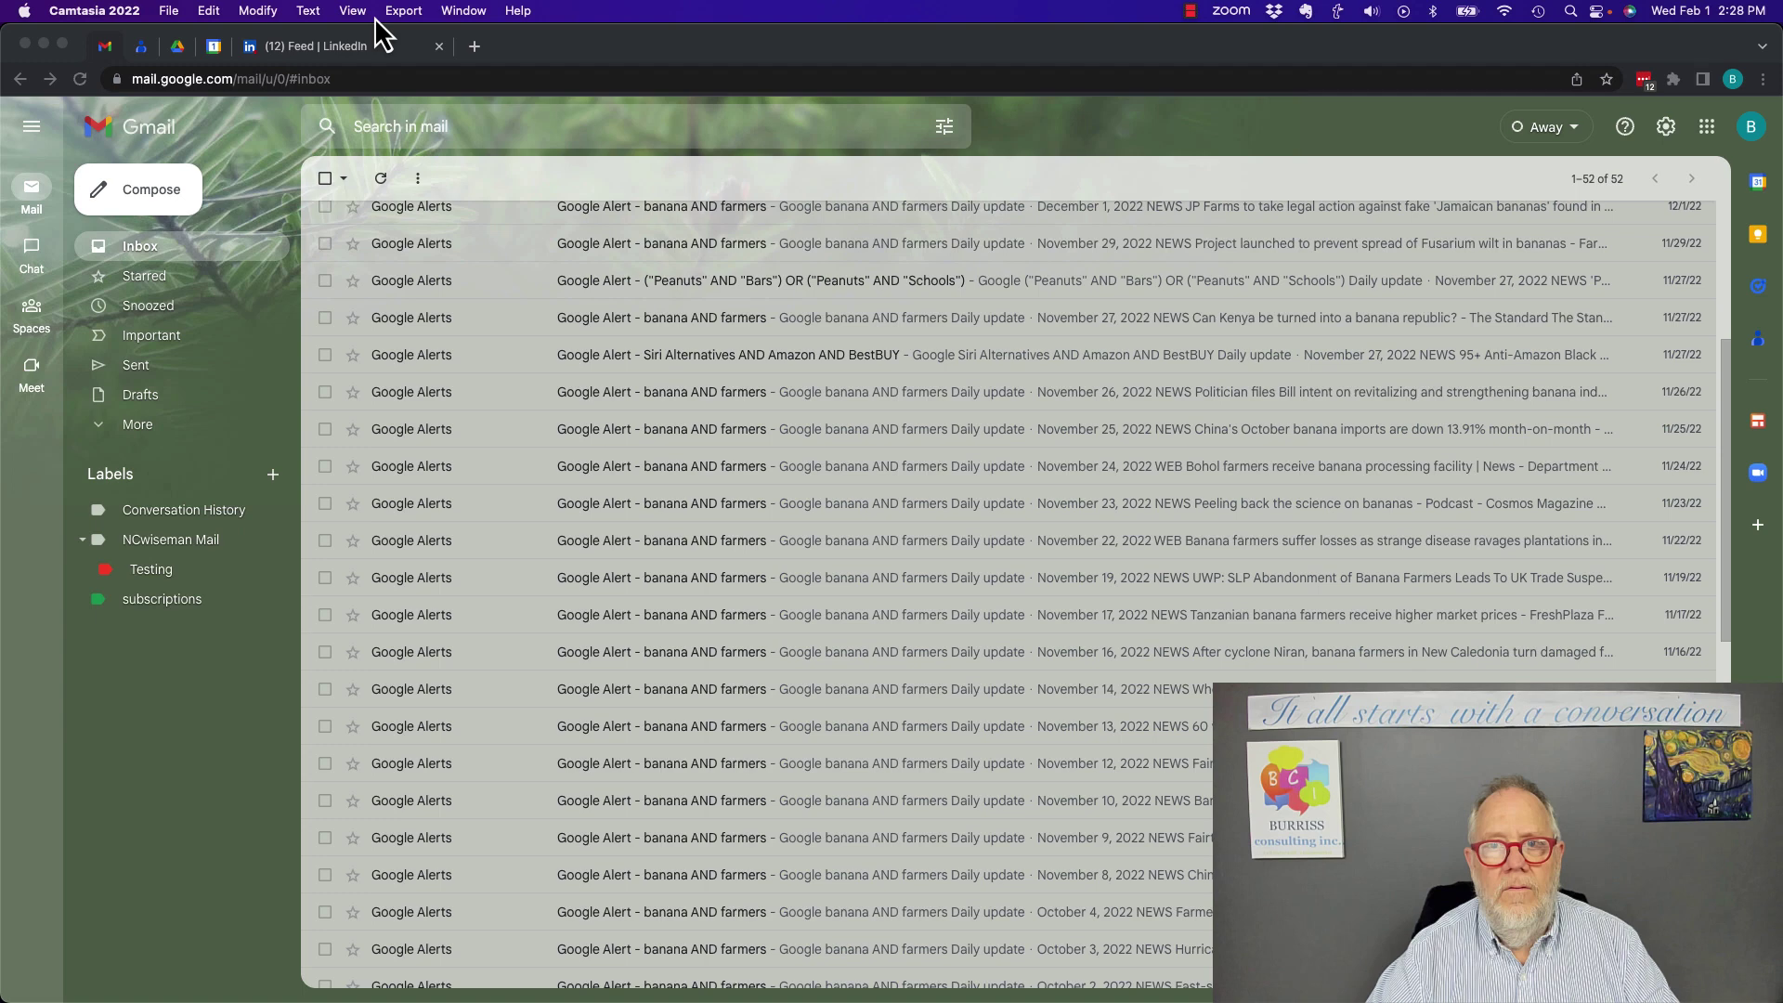
# Bring Chrome to the front and open the full browsing History page.
pyautogui.click(604, 44)
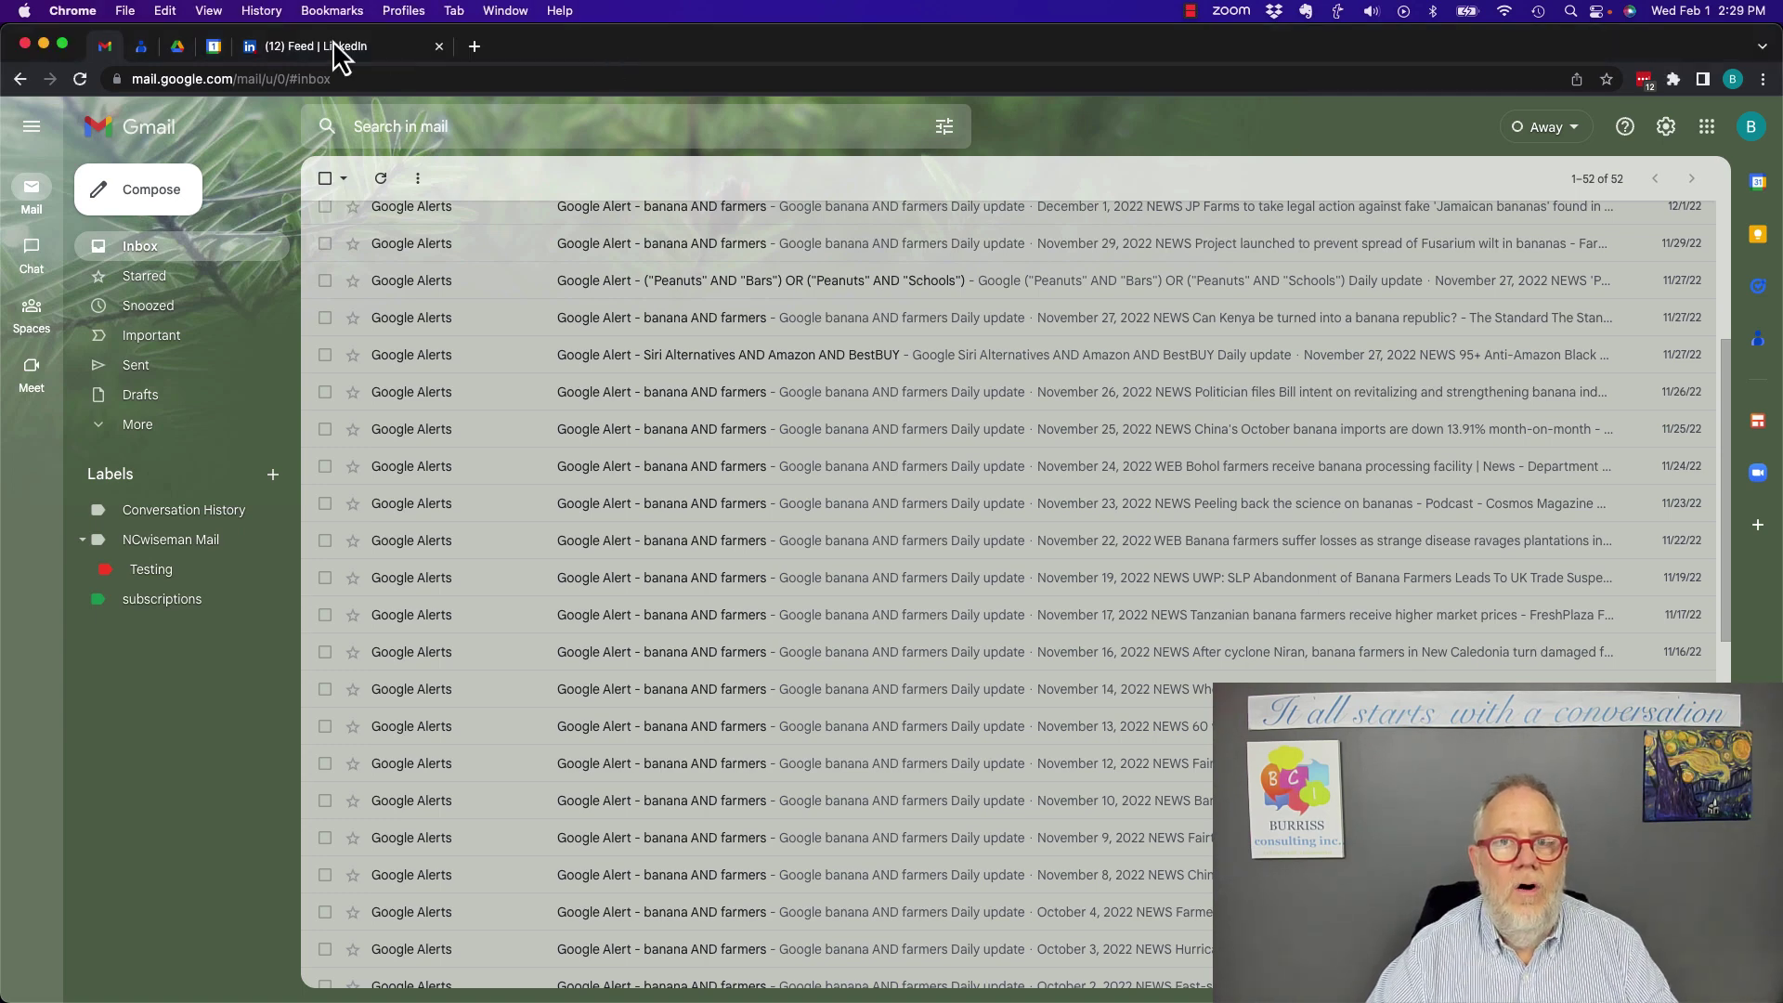
pyautogui.click(261, 11)
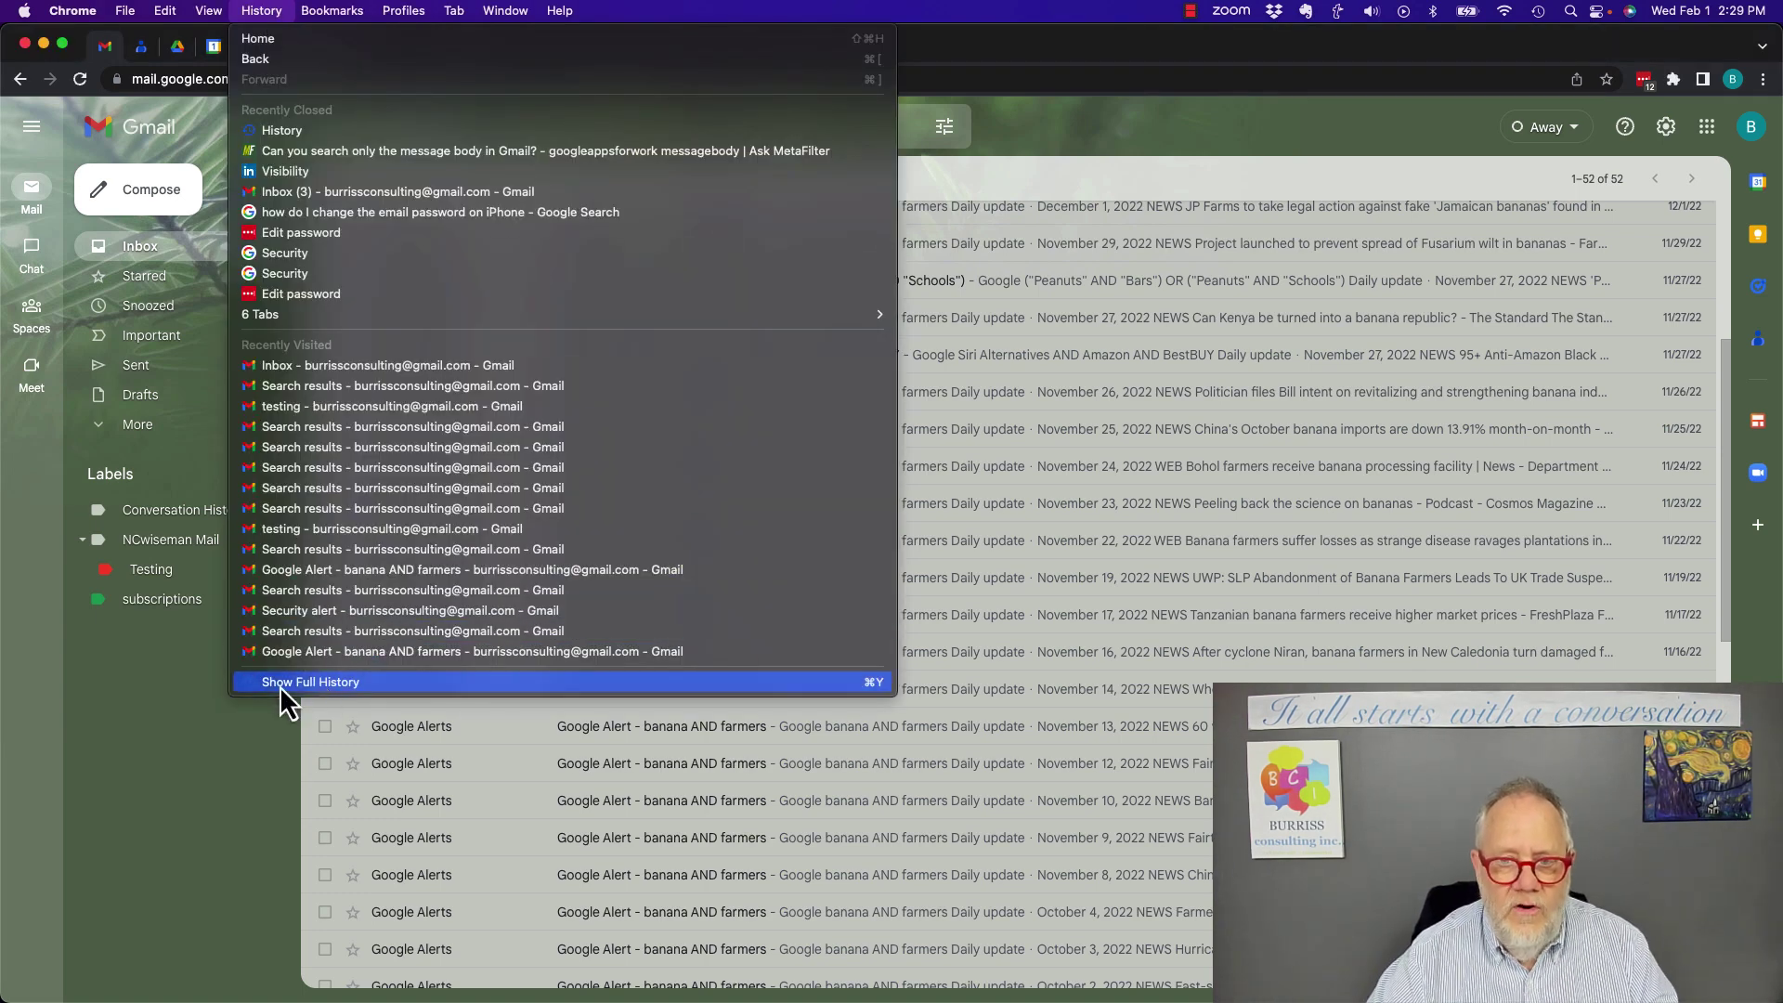
pyautogui.click(319, 682)
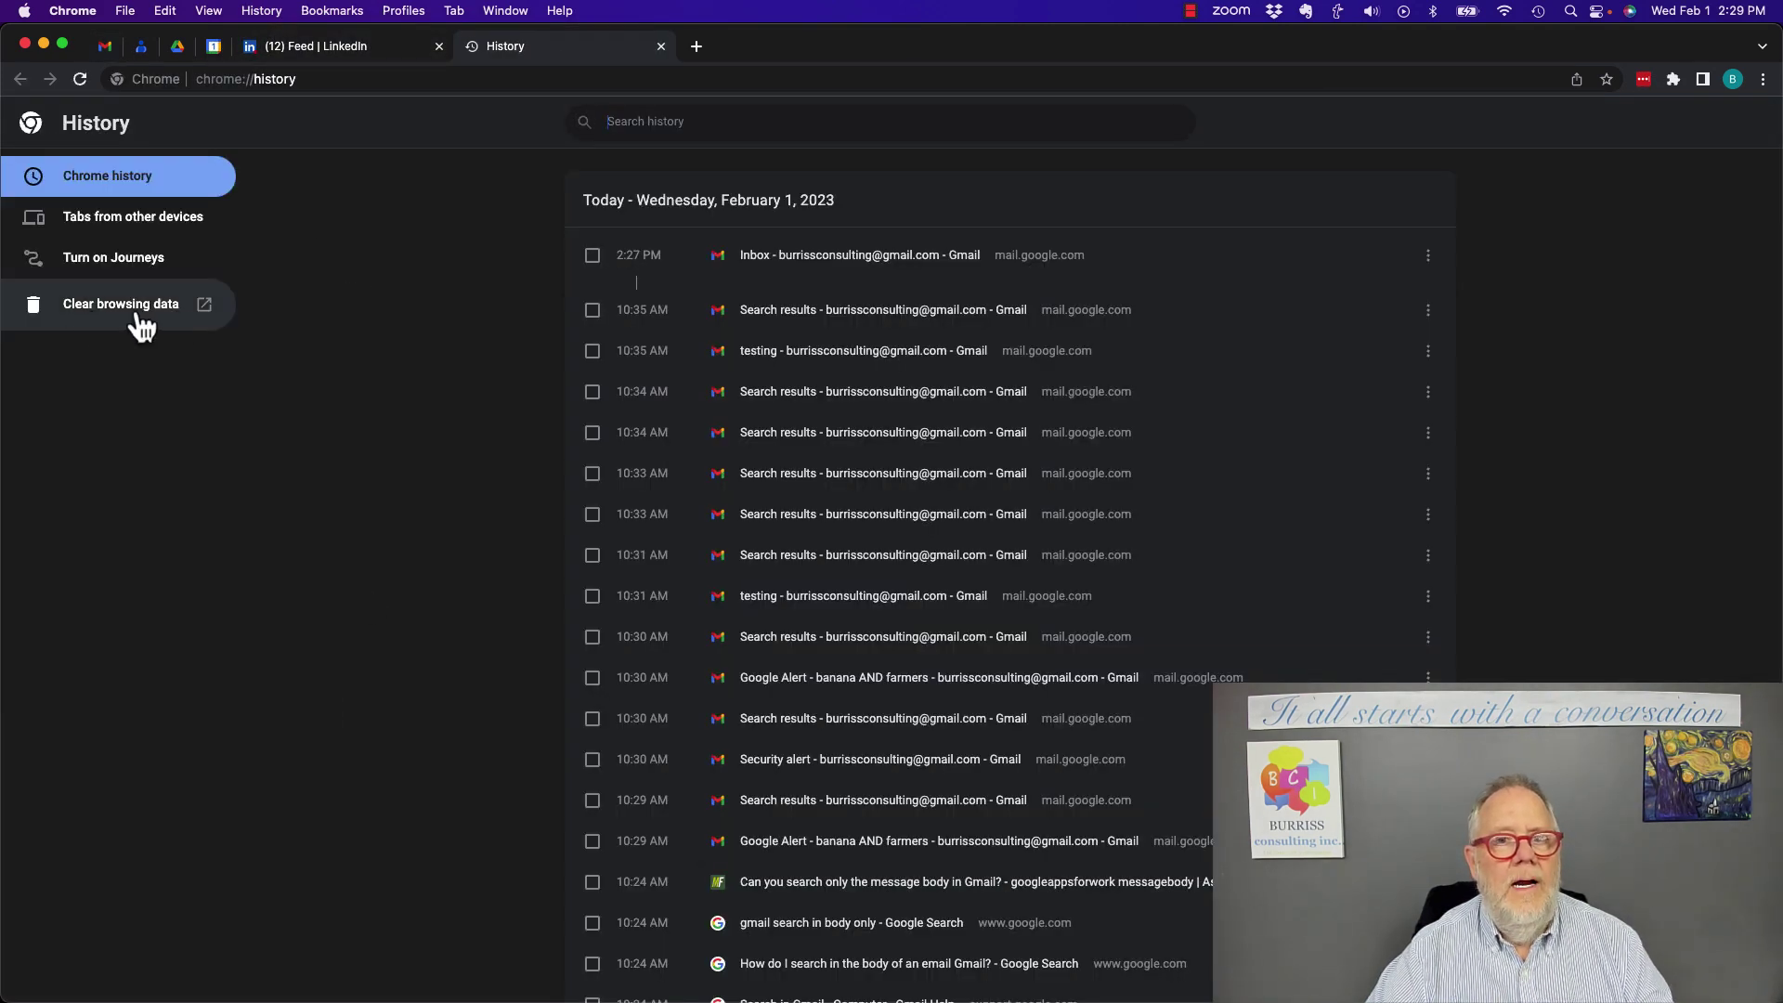
# Clear all-time browsing data while keeping cookies and cached images and files.
pyautogui.click(208, 320)
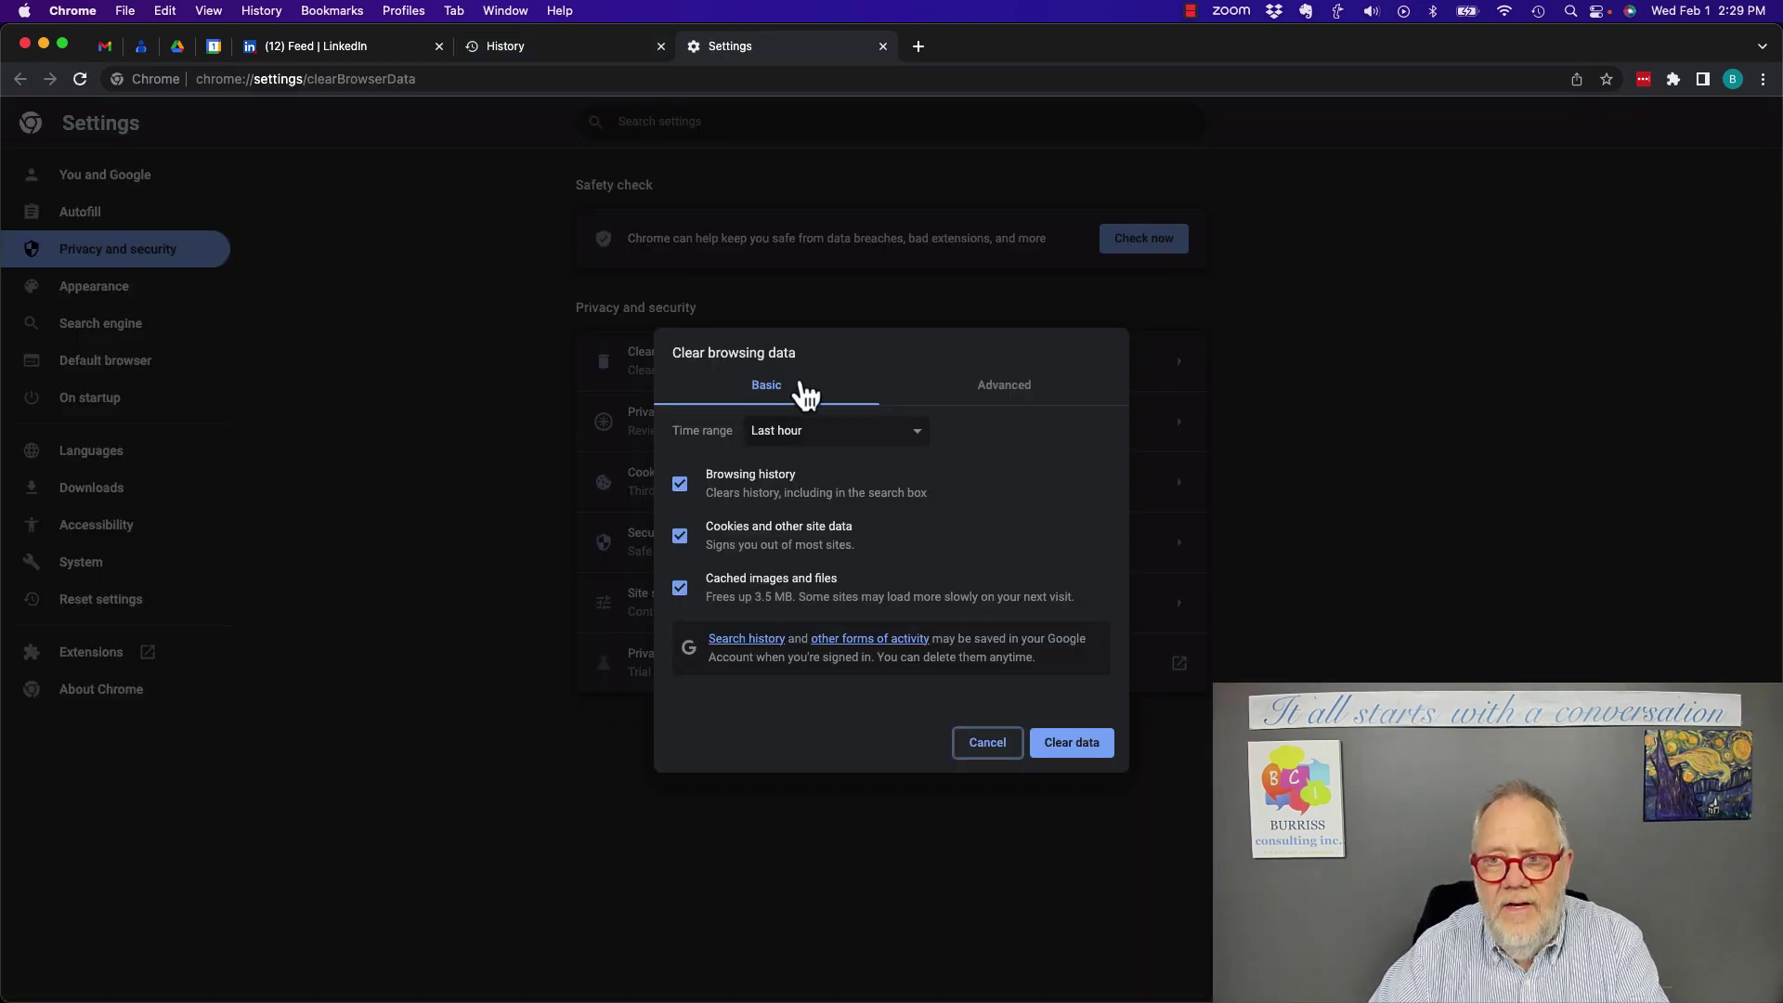
pyautogui.click(808, 435)
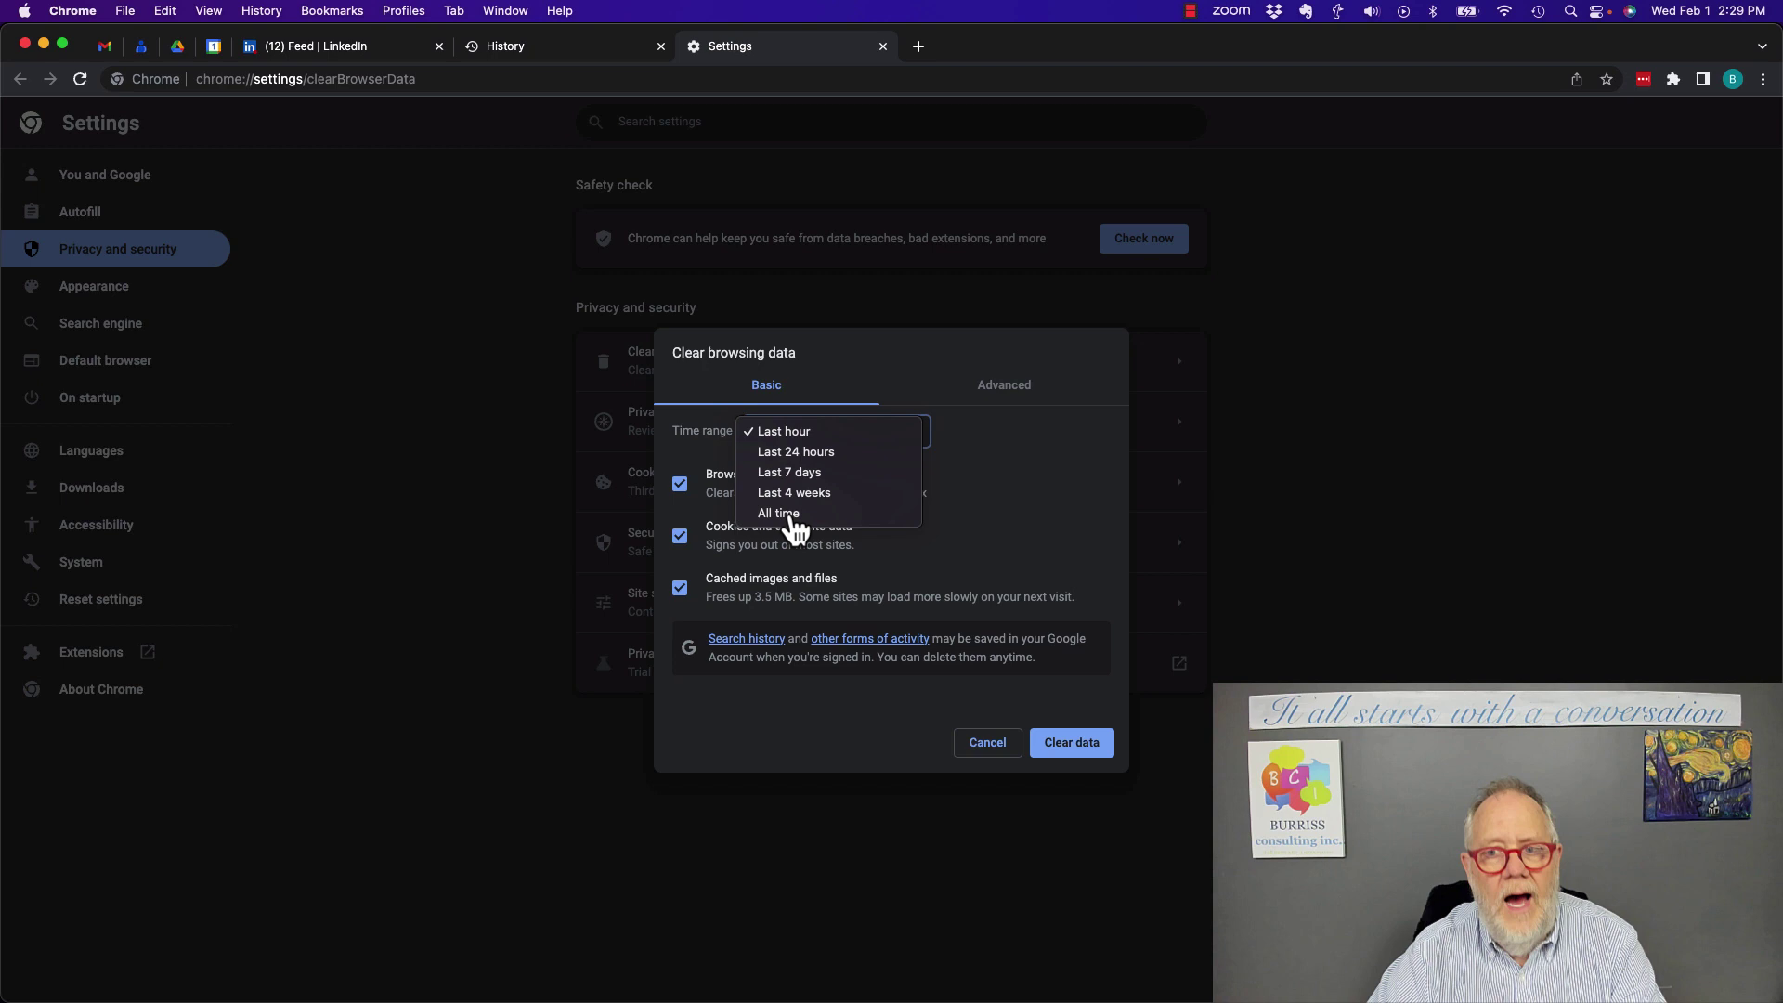
pyautogui.click(785, 513)
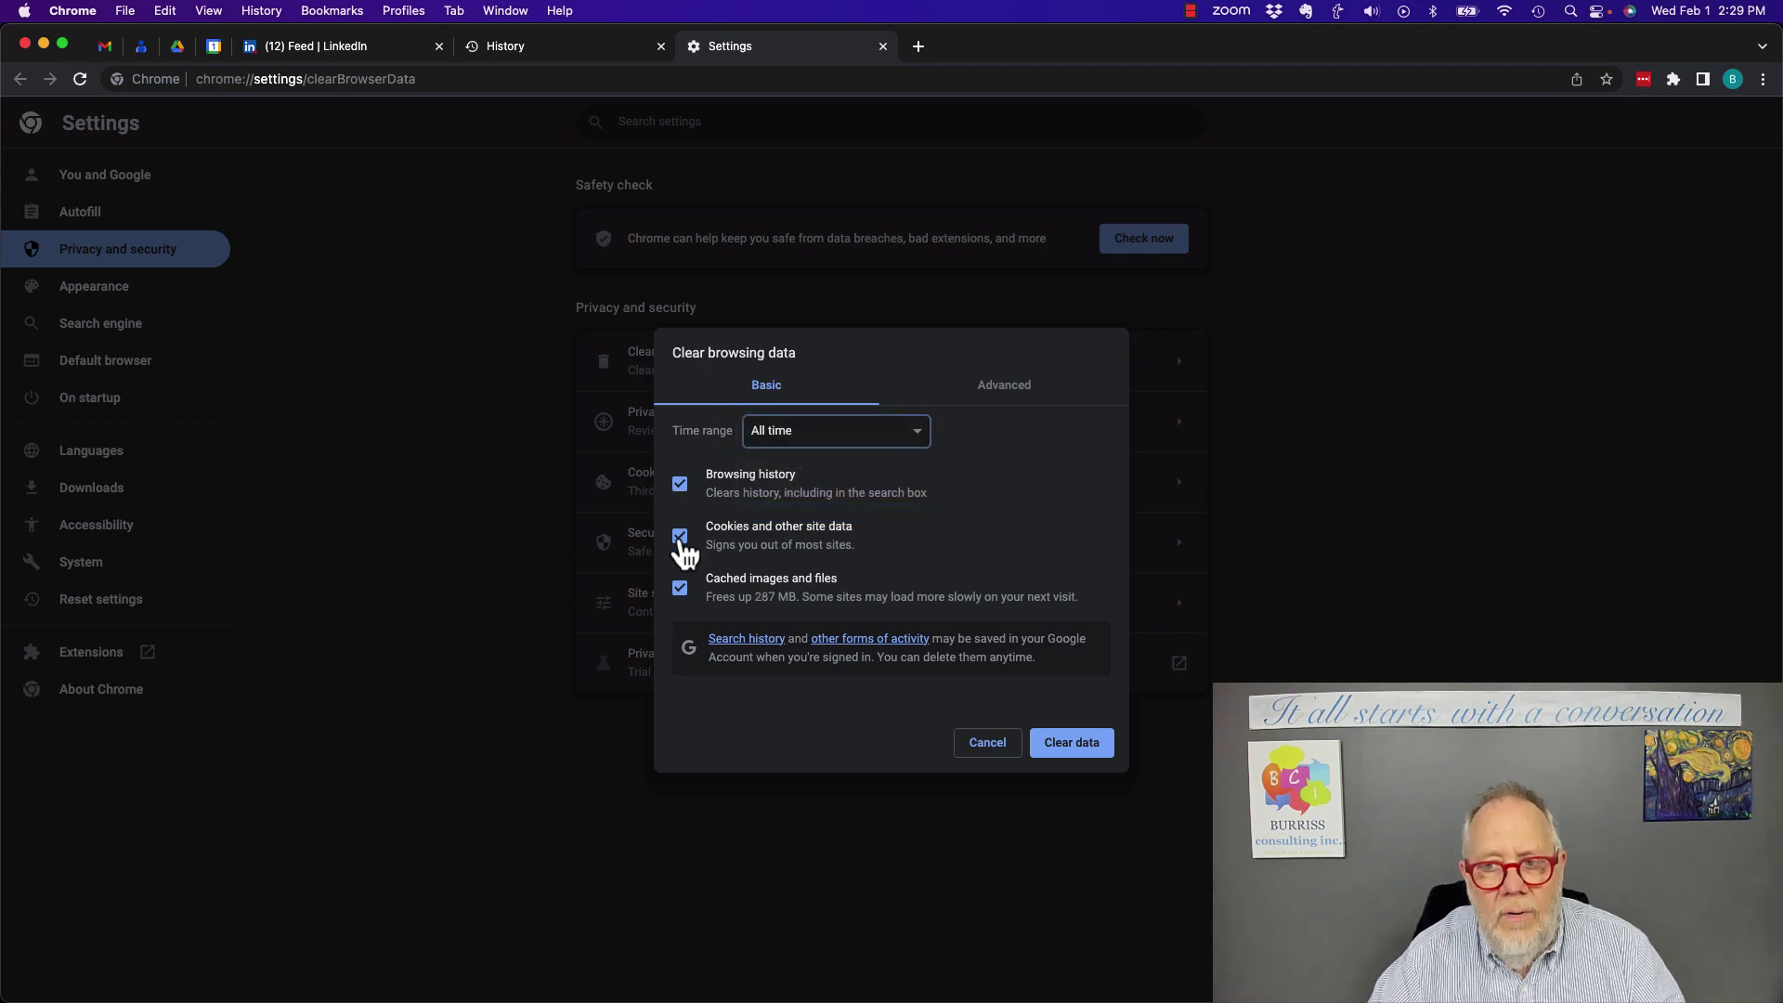
pyautogui.click(682, 539)
pyautogui.click(681, 598)
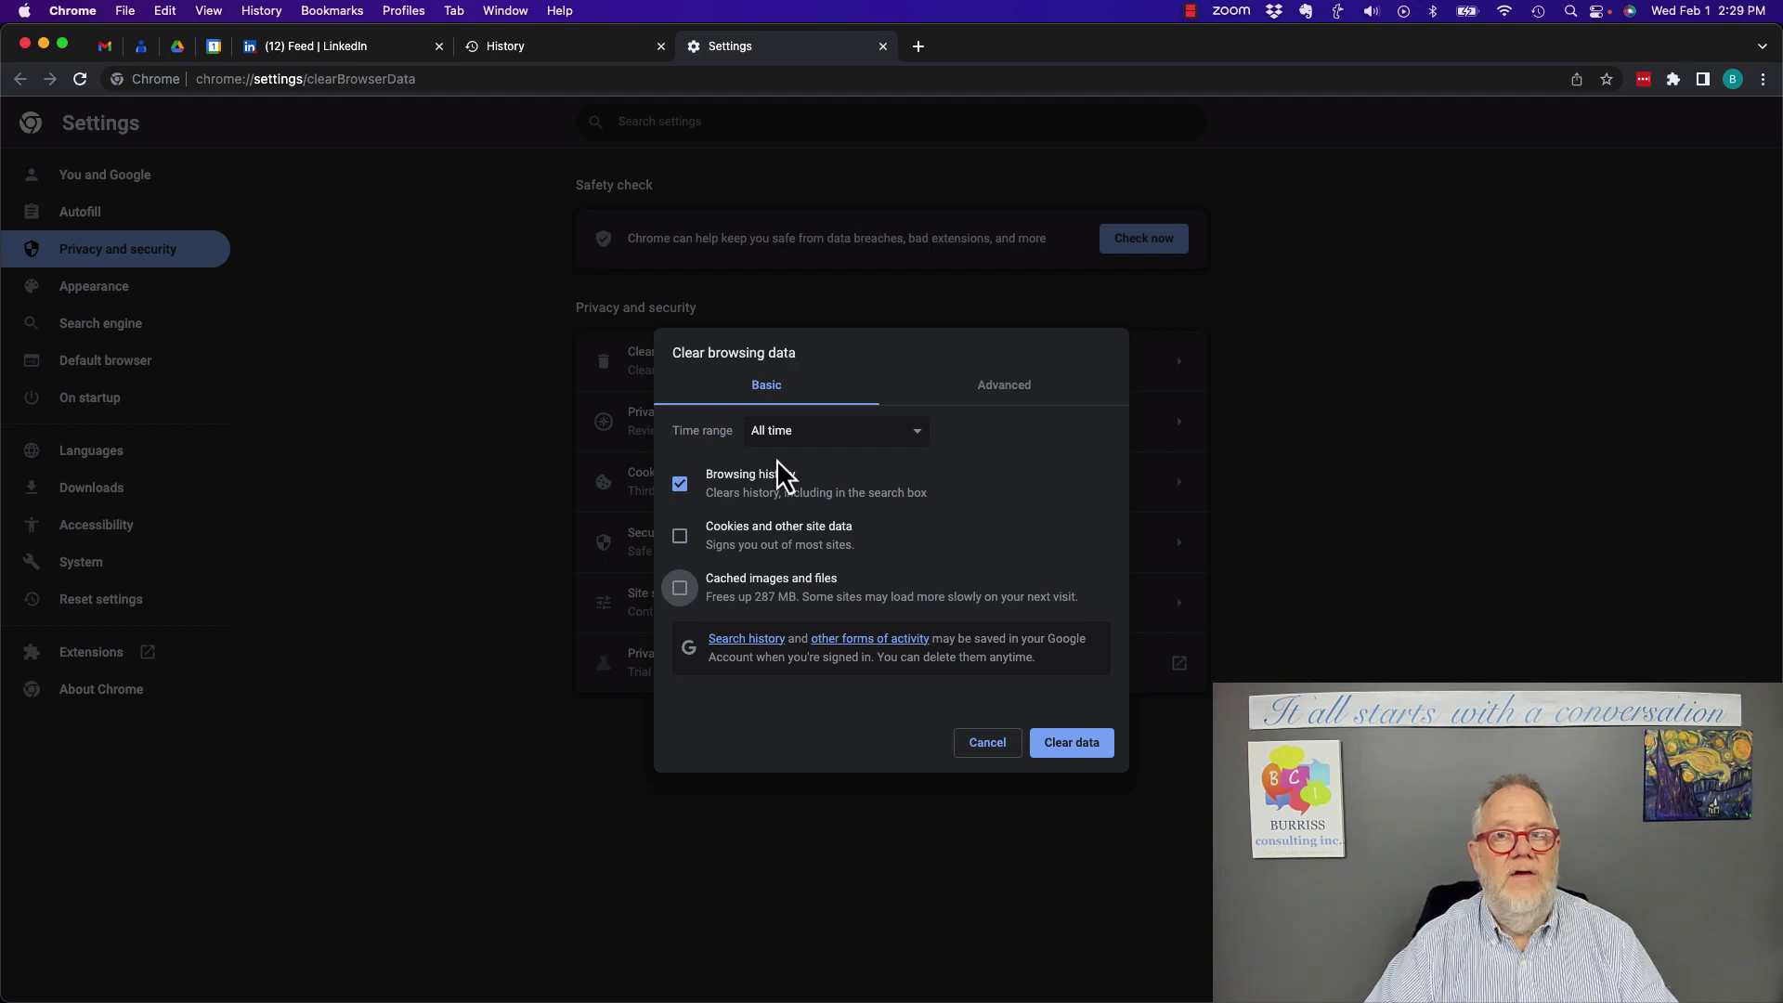
pyautogui.click(511, 51)
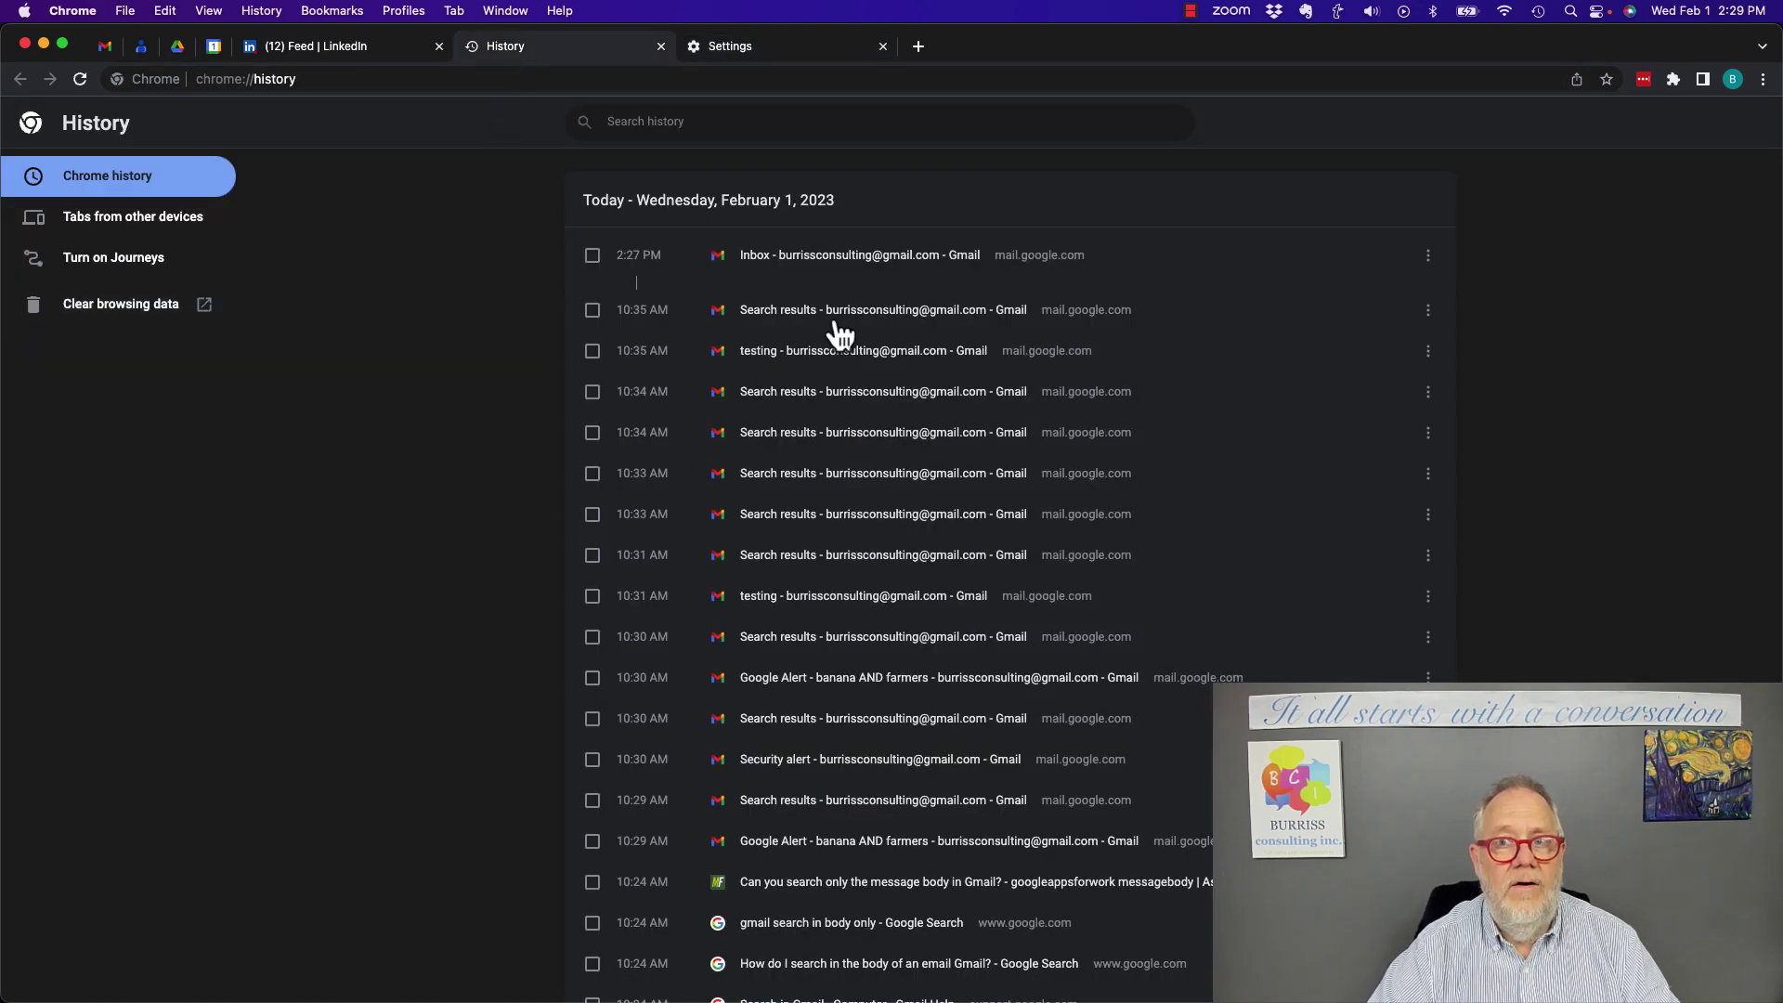
pyautogui.click(769, 54)
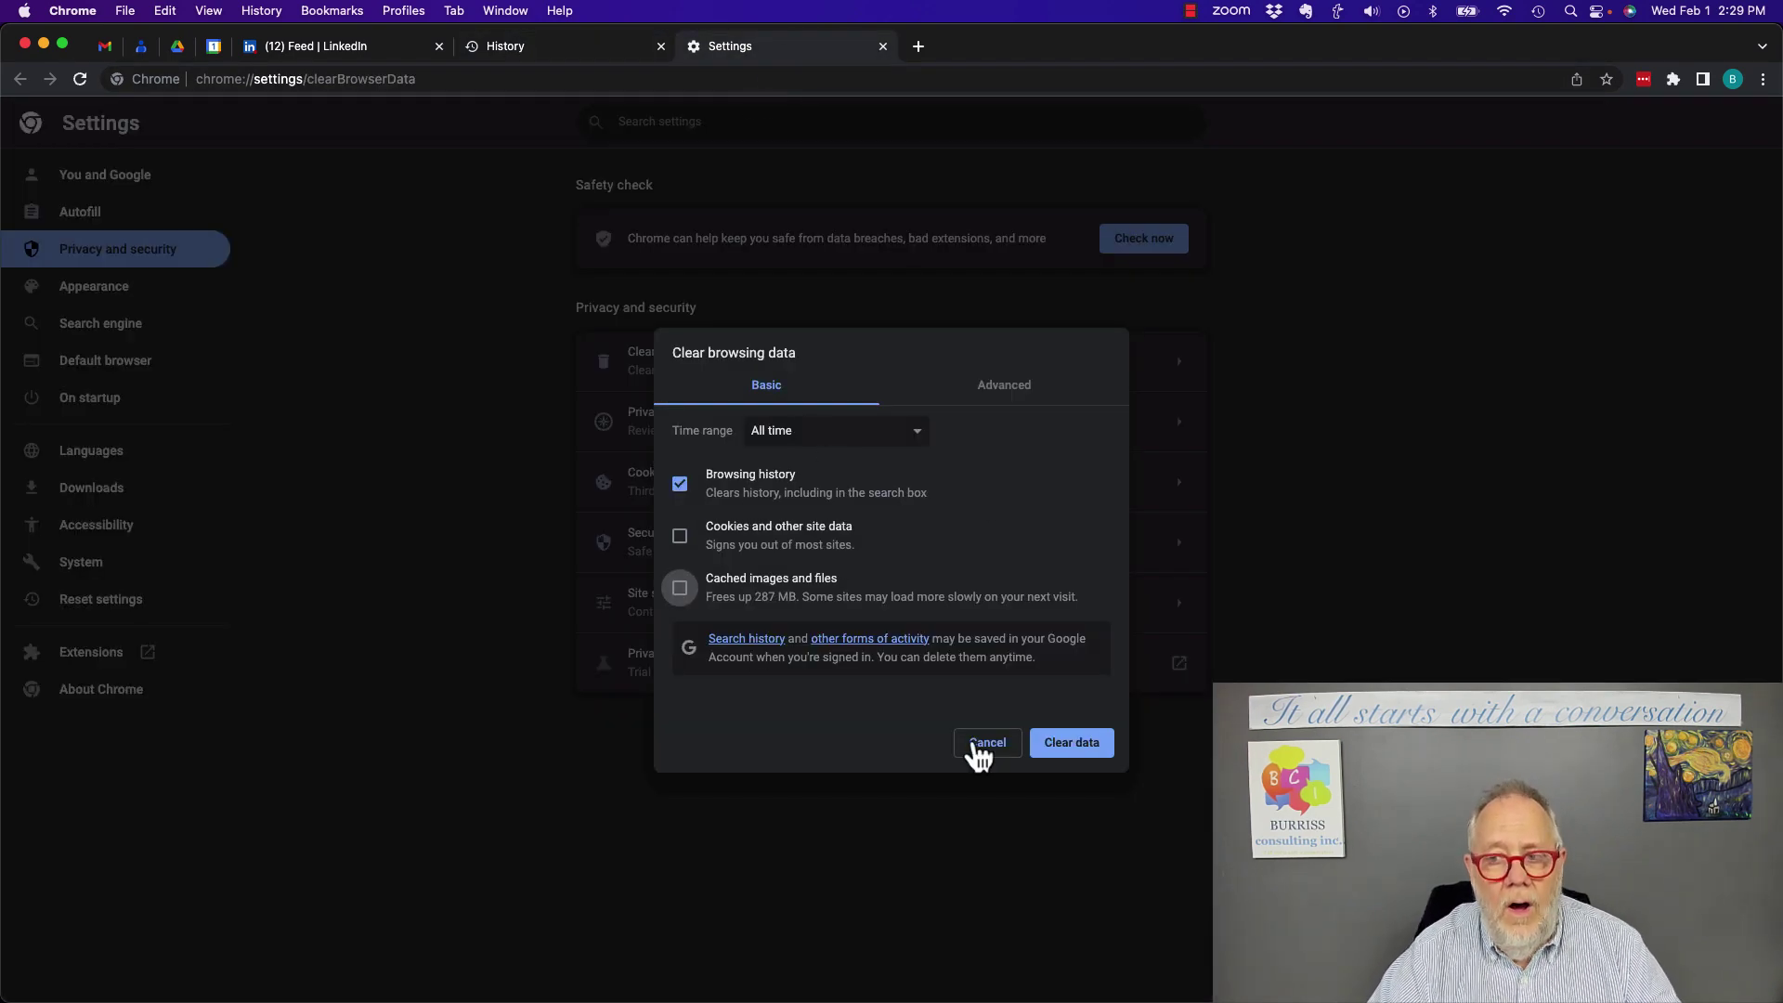
pyautogui.click(1072, 745)
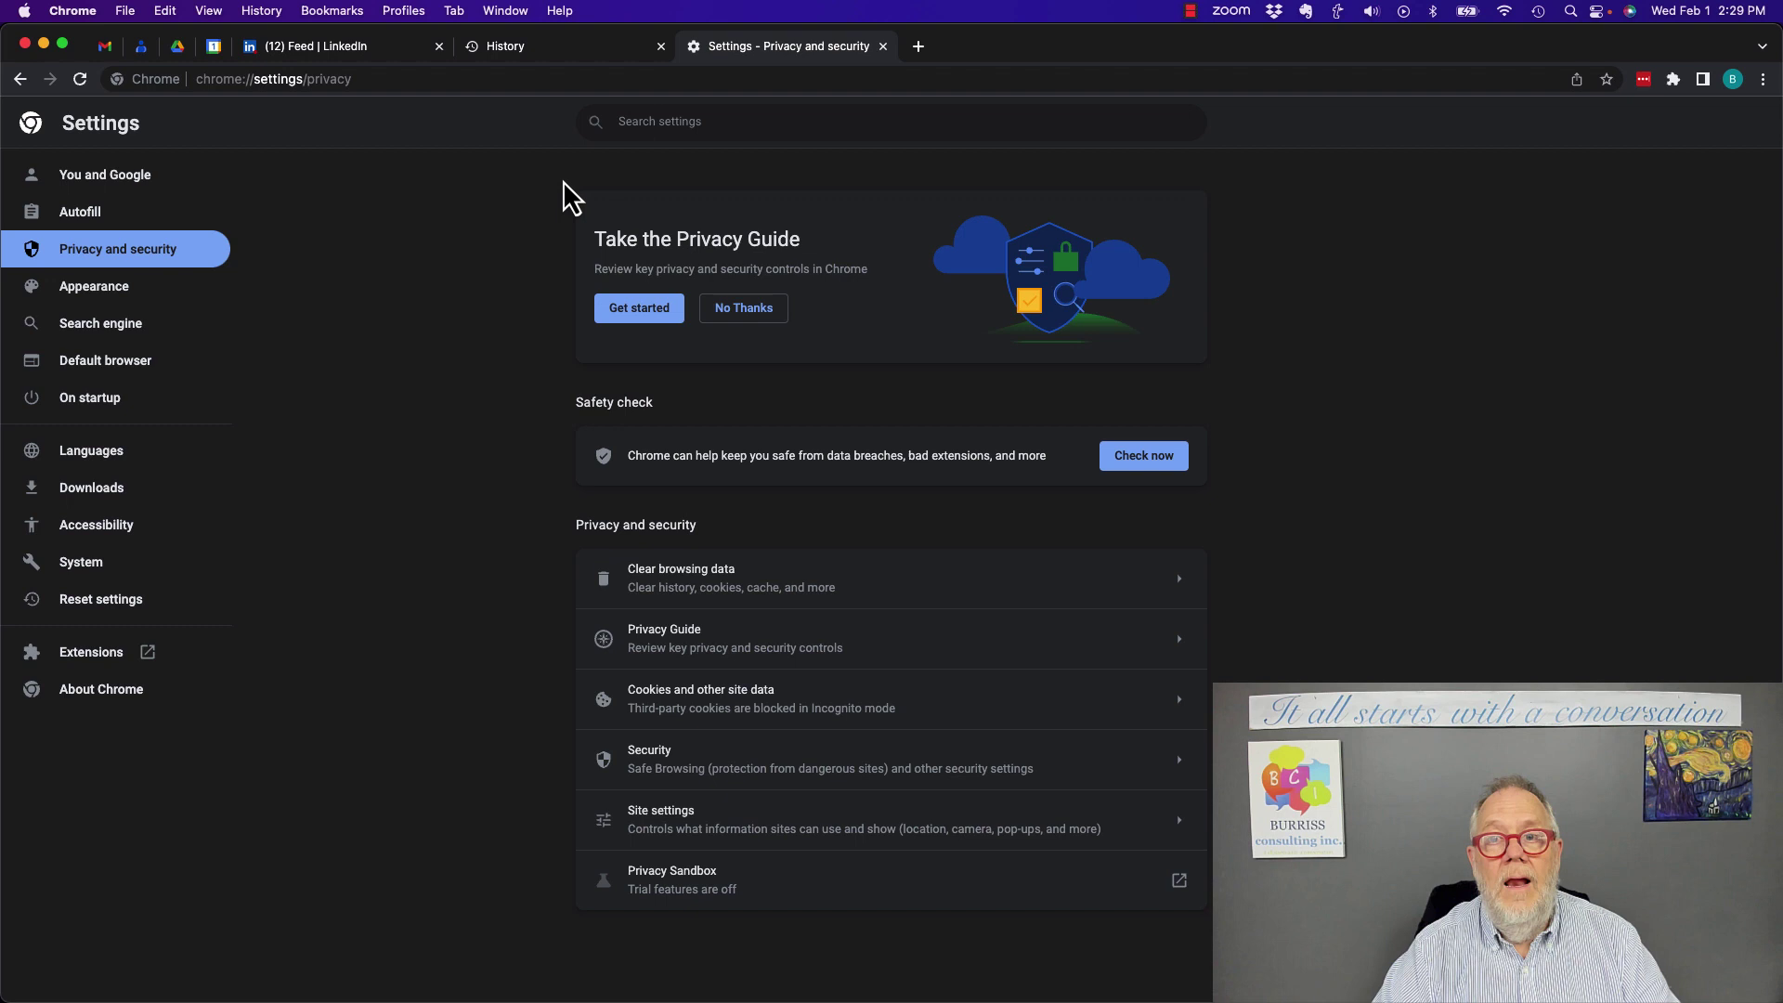
# Confirm the History page is empty and close the Settings page.
pyautogui.click(541, 57)
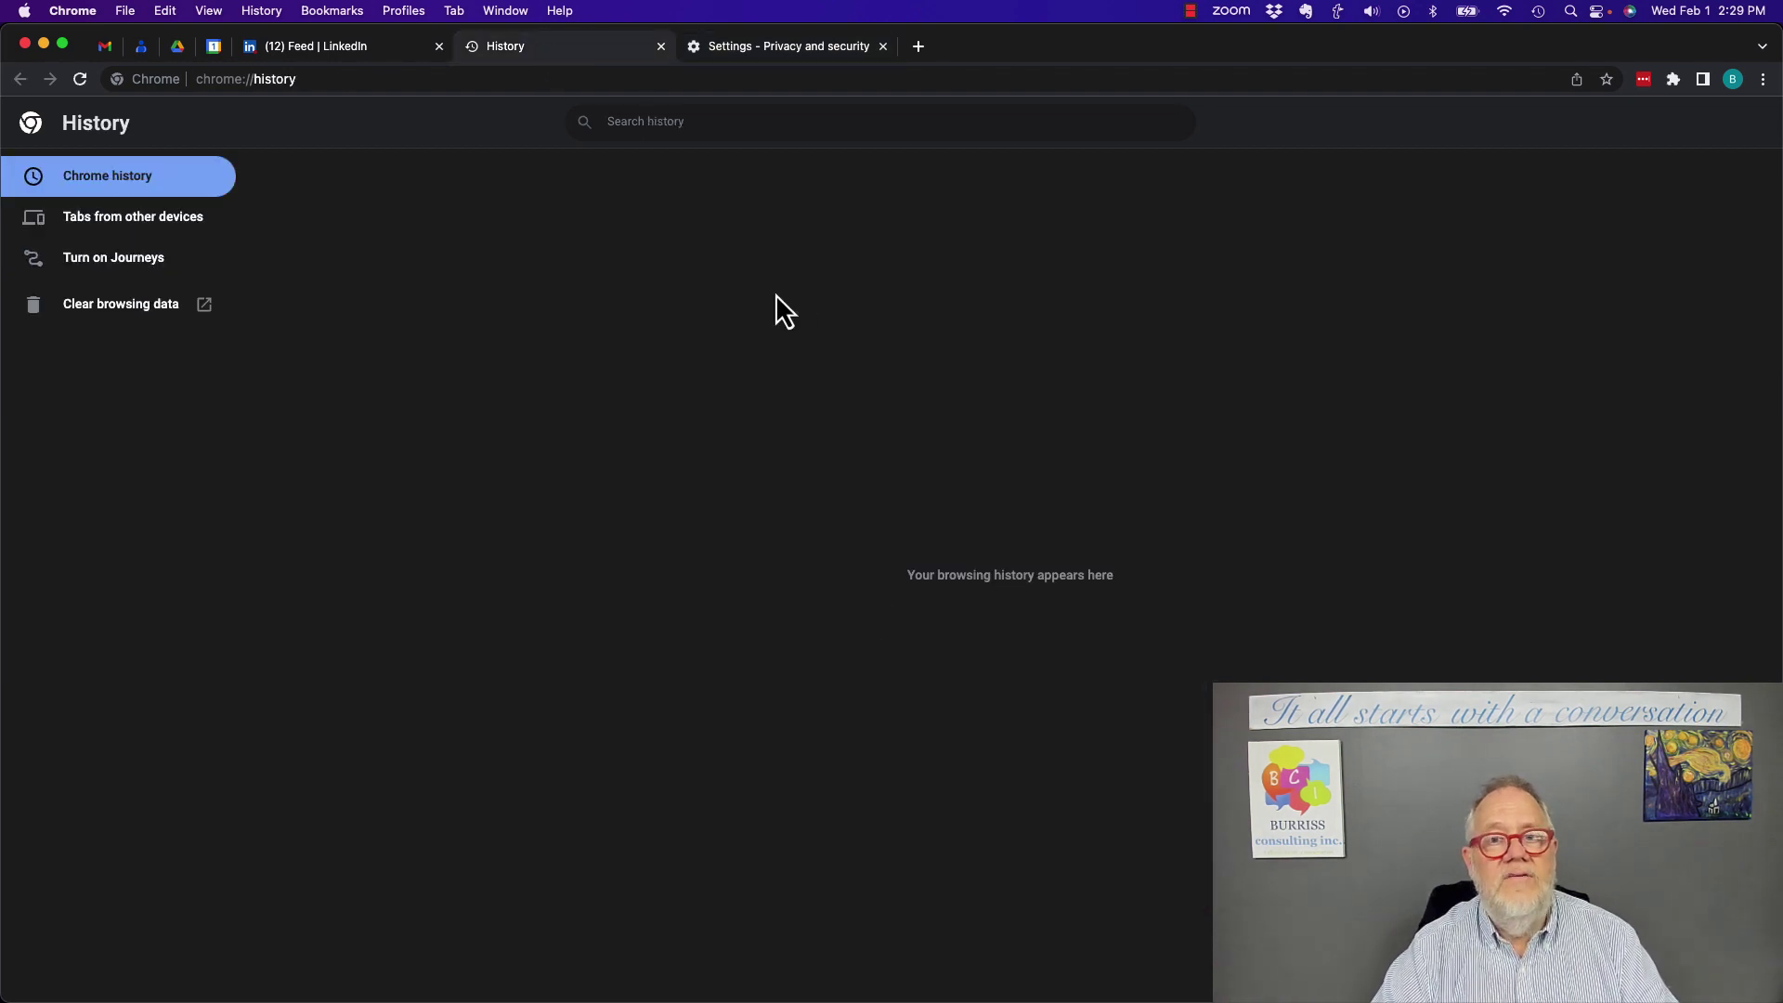
pyautogui.click(770, 51)
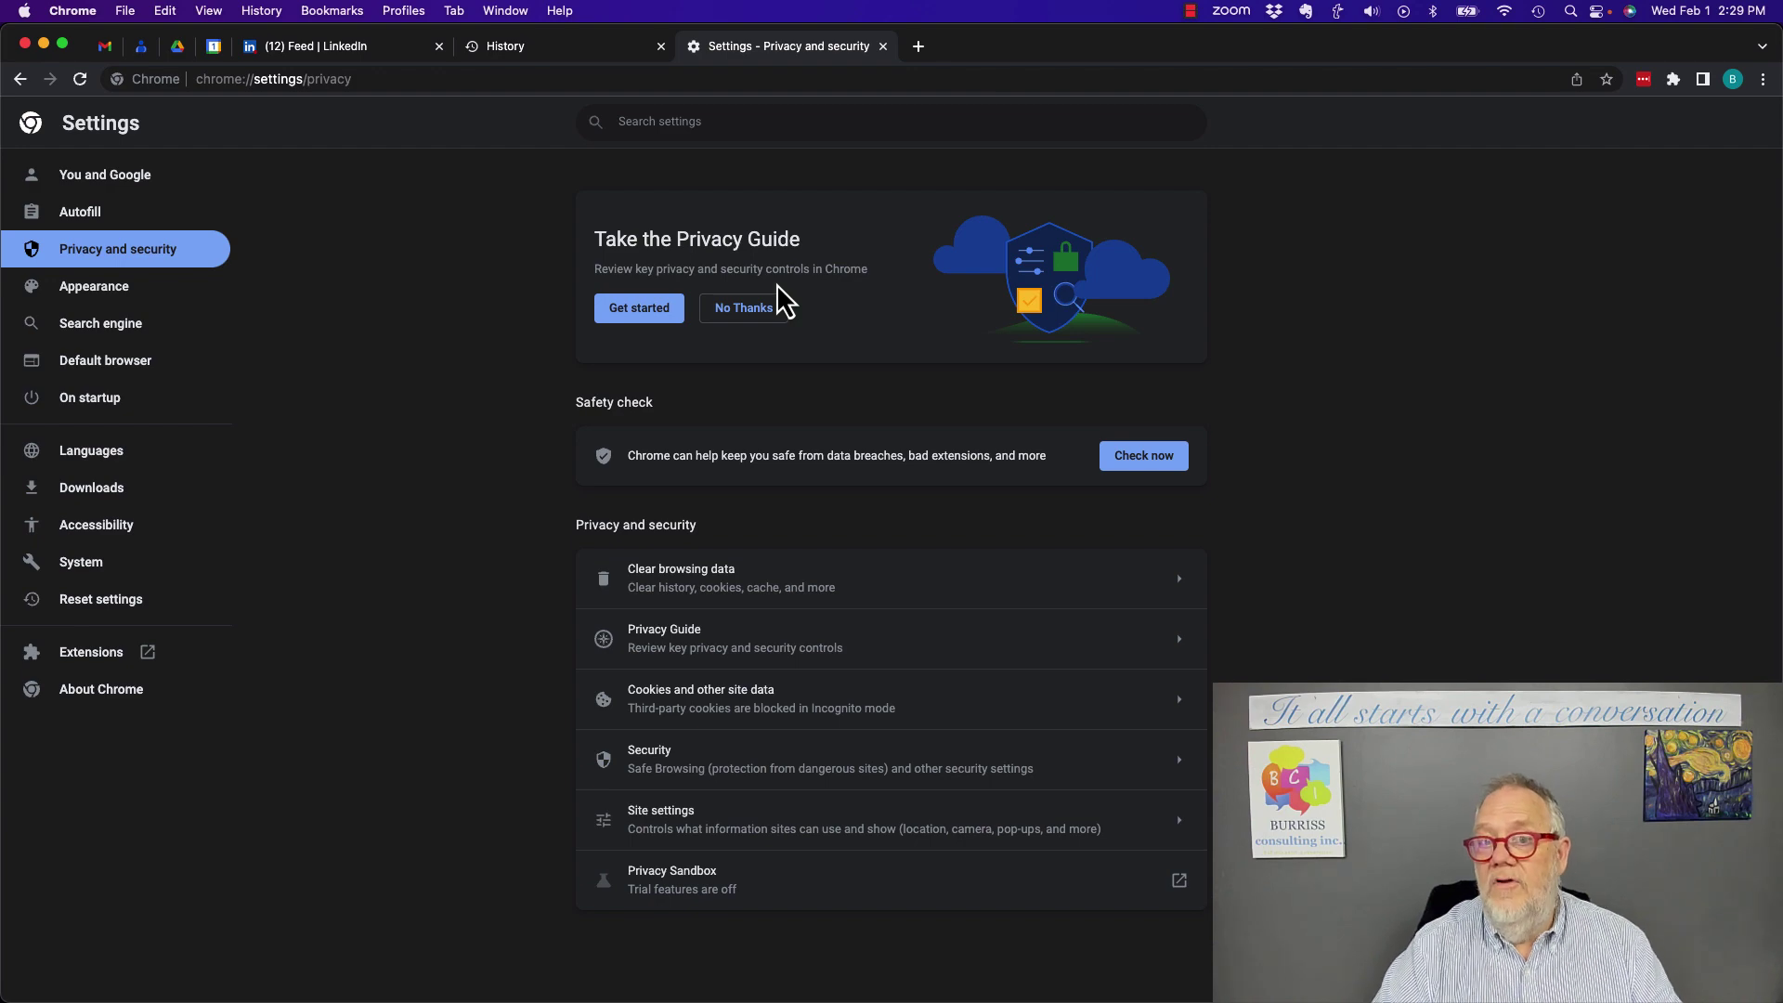
pyautogui.click(884, 47)
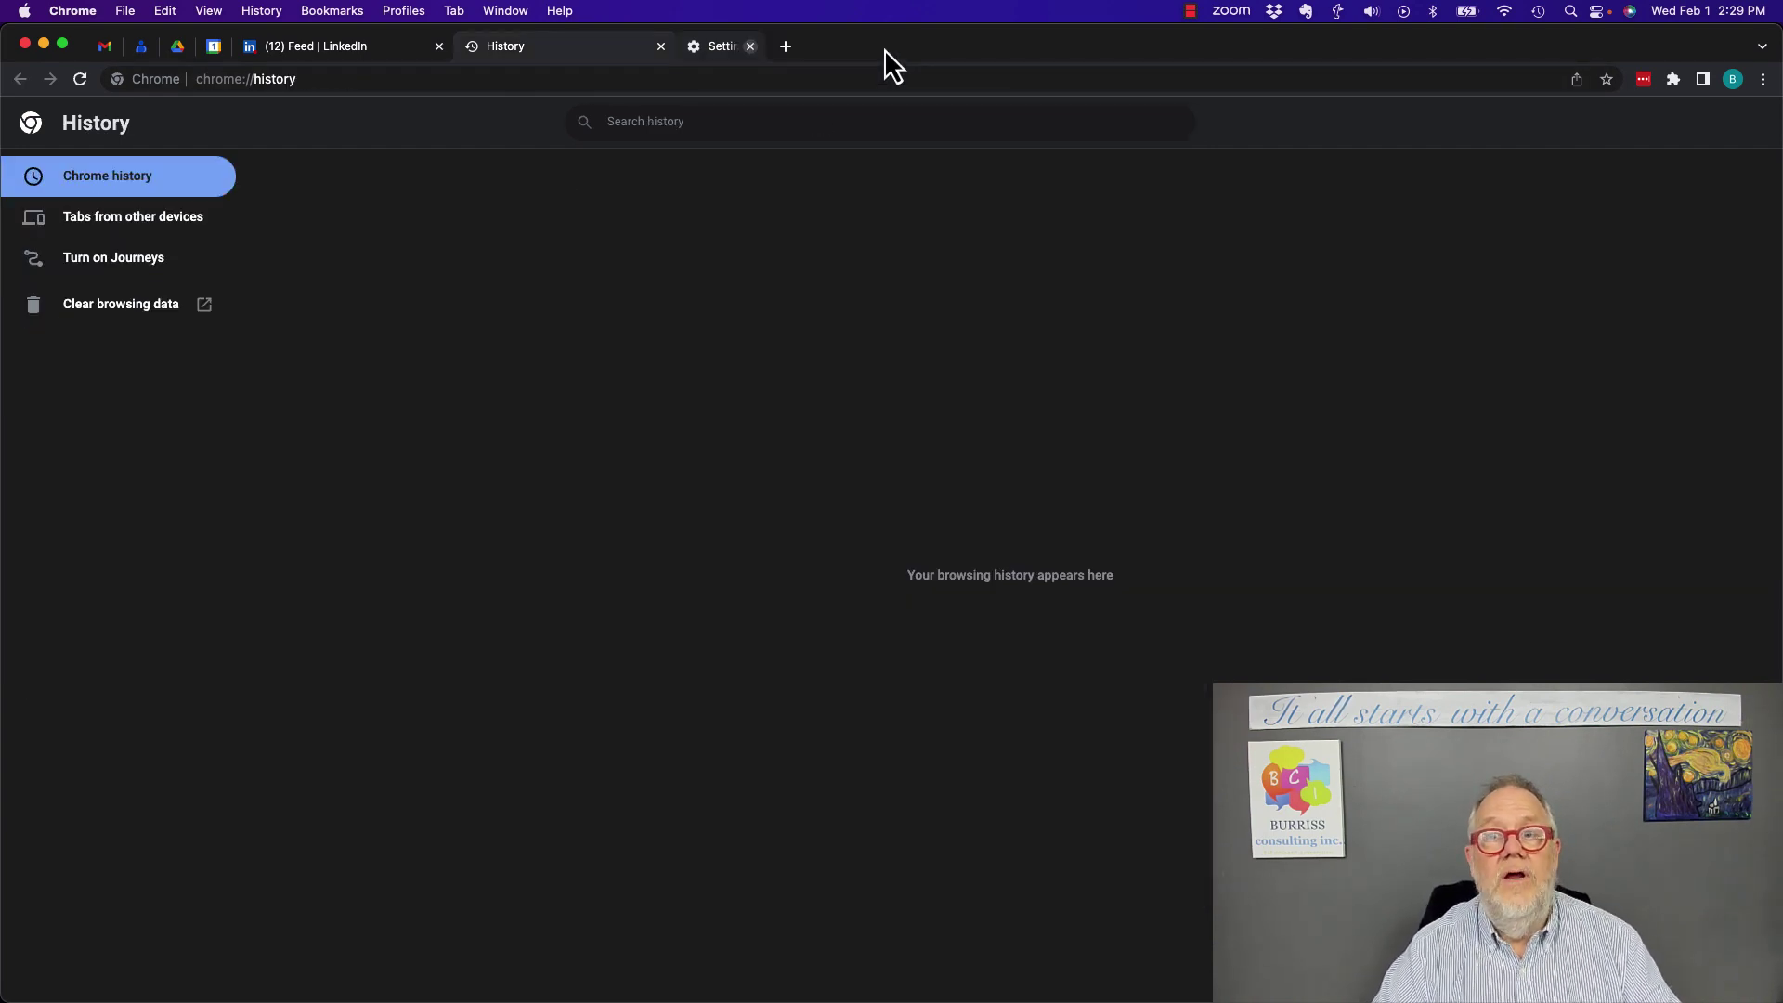
pyautogui.click(661, 47)
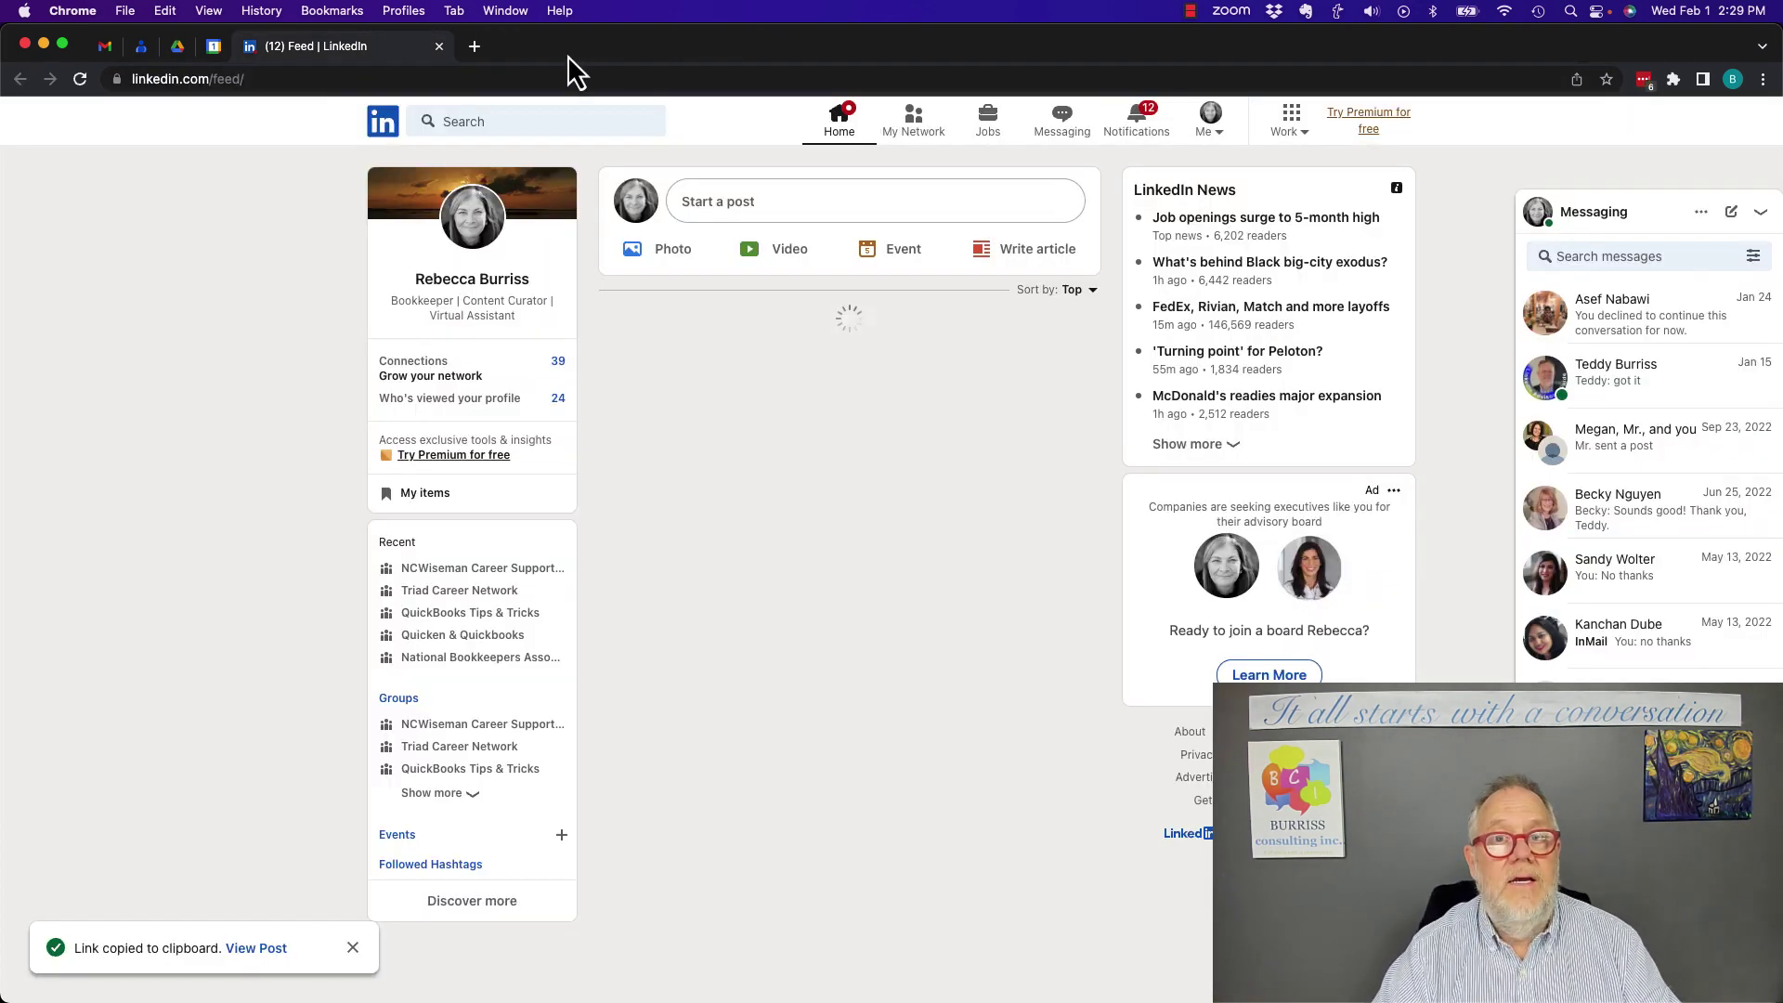
pyautogui.click(108, 56)
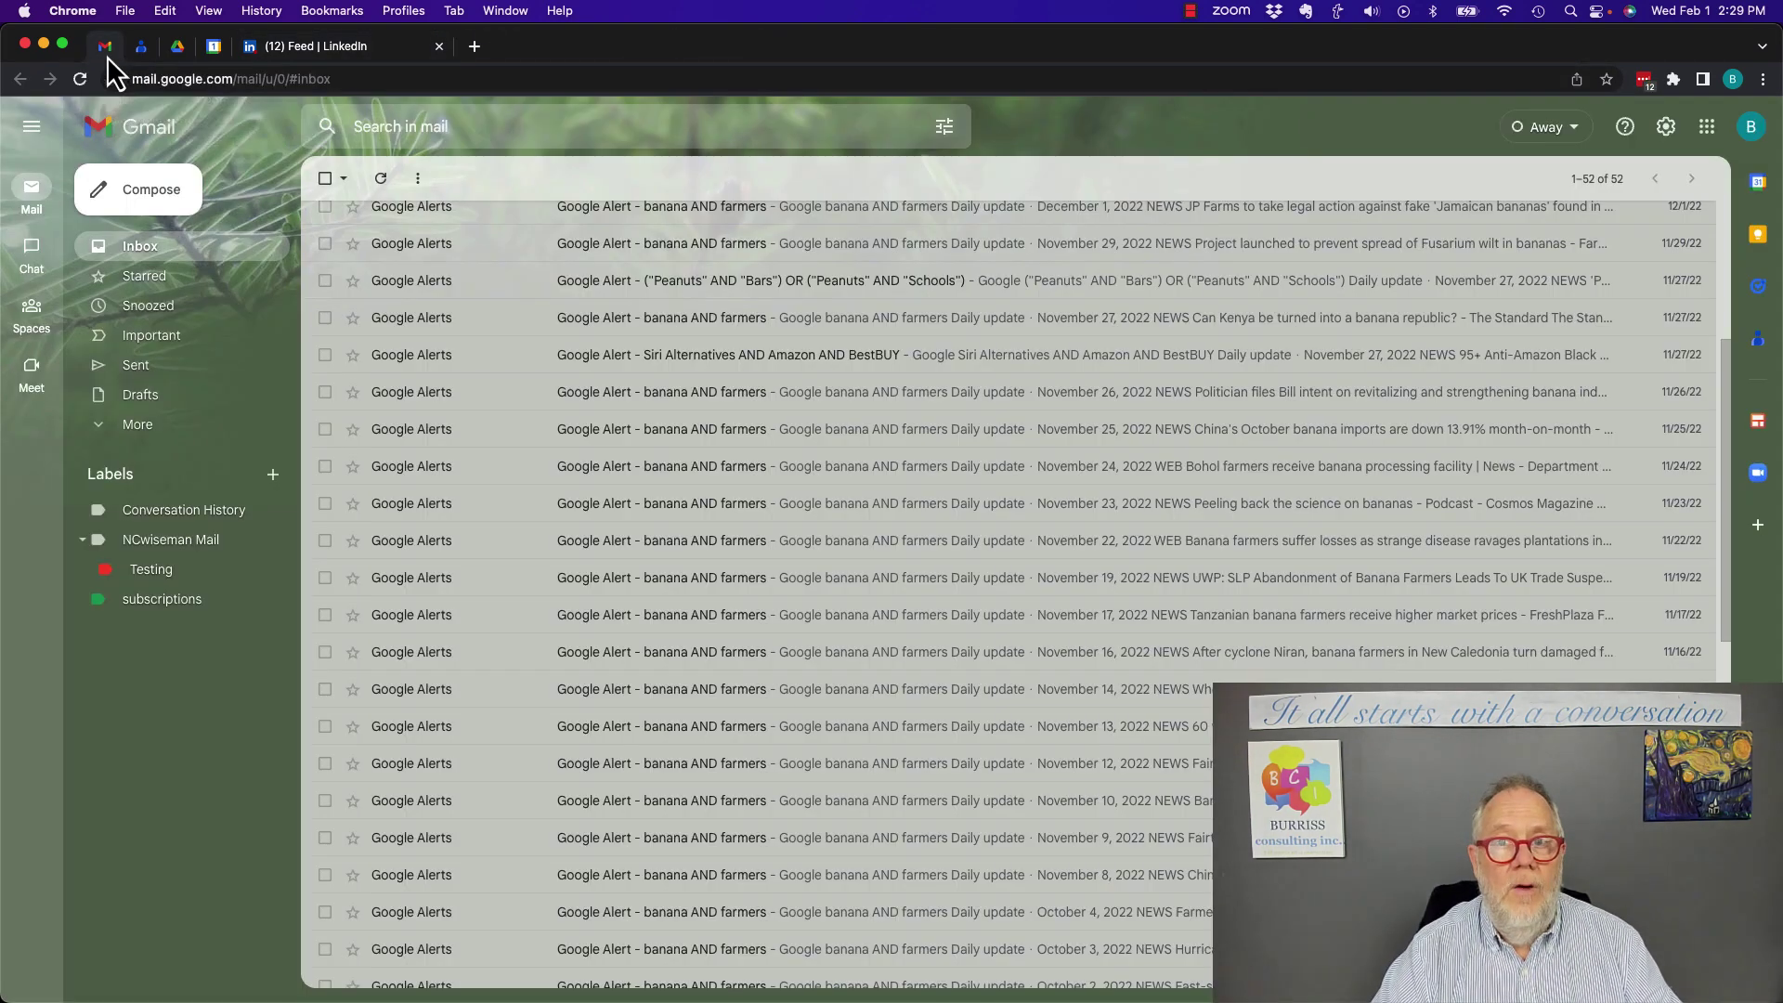
pyautogui.click(1750, 126)
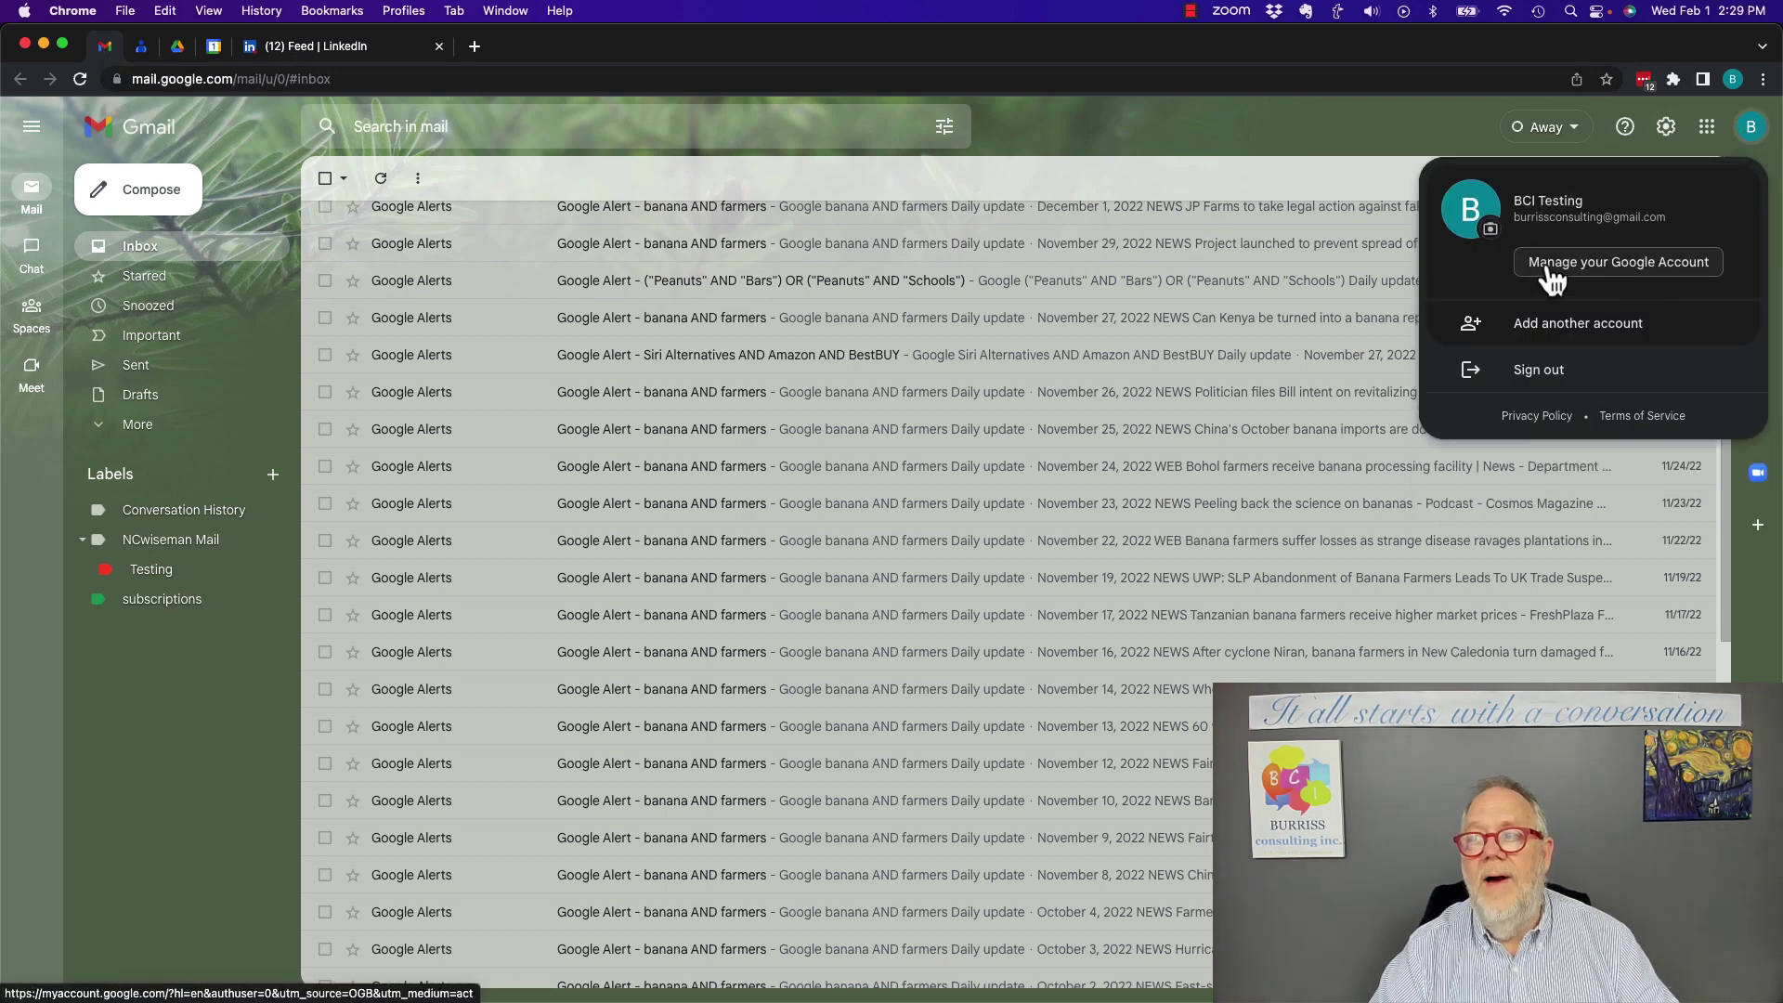
pyautogui.click(1590, 265)
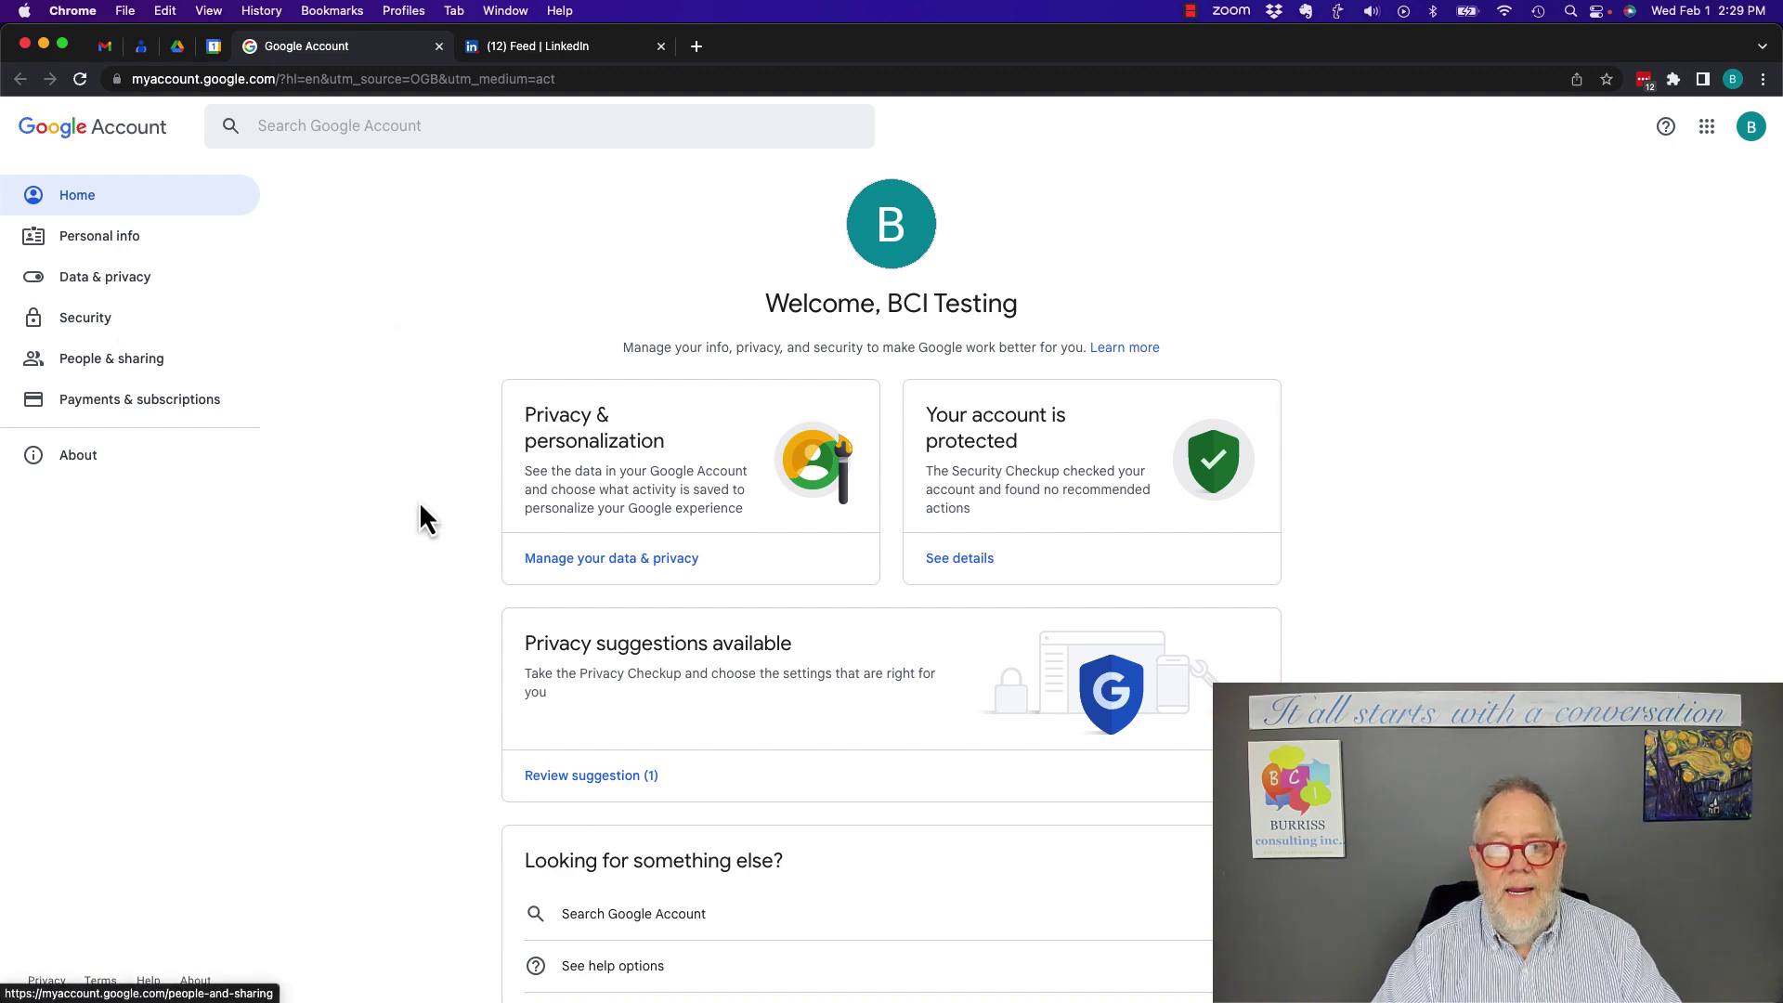
pyautogui.scroll(-2, 420, 499)
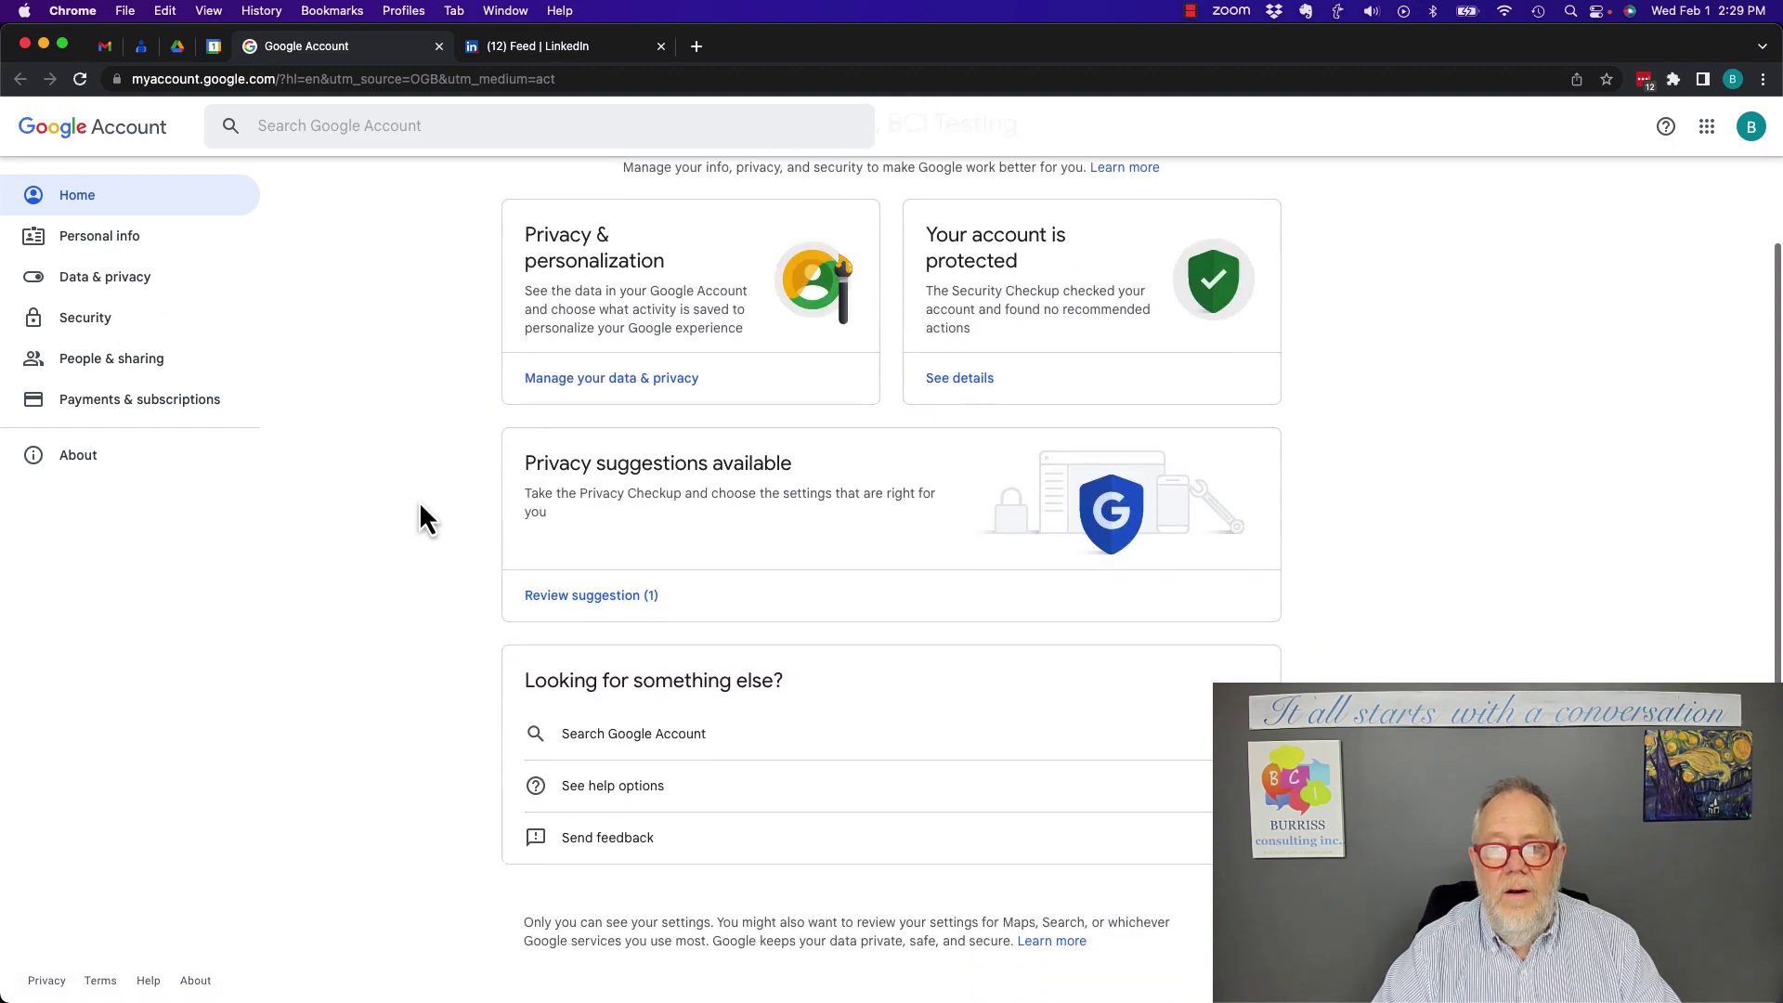
pyautogui.click(84, 278)
pyautogui.scroll(-7, 798, 743)
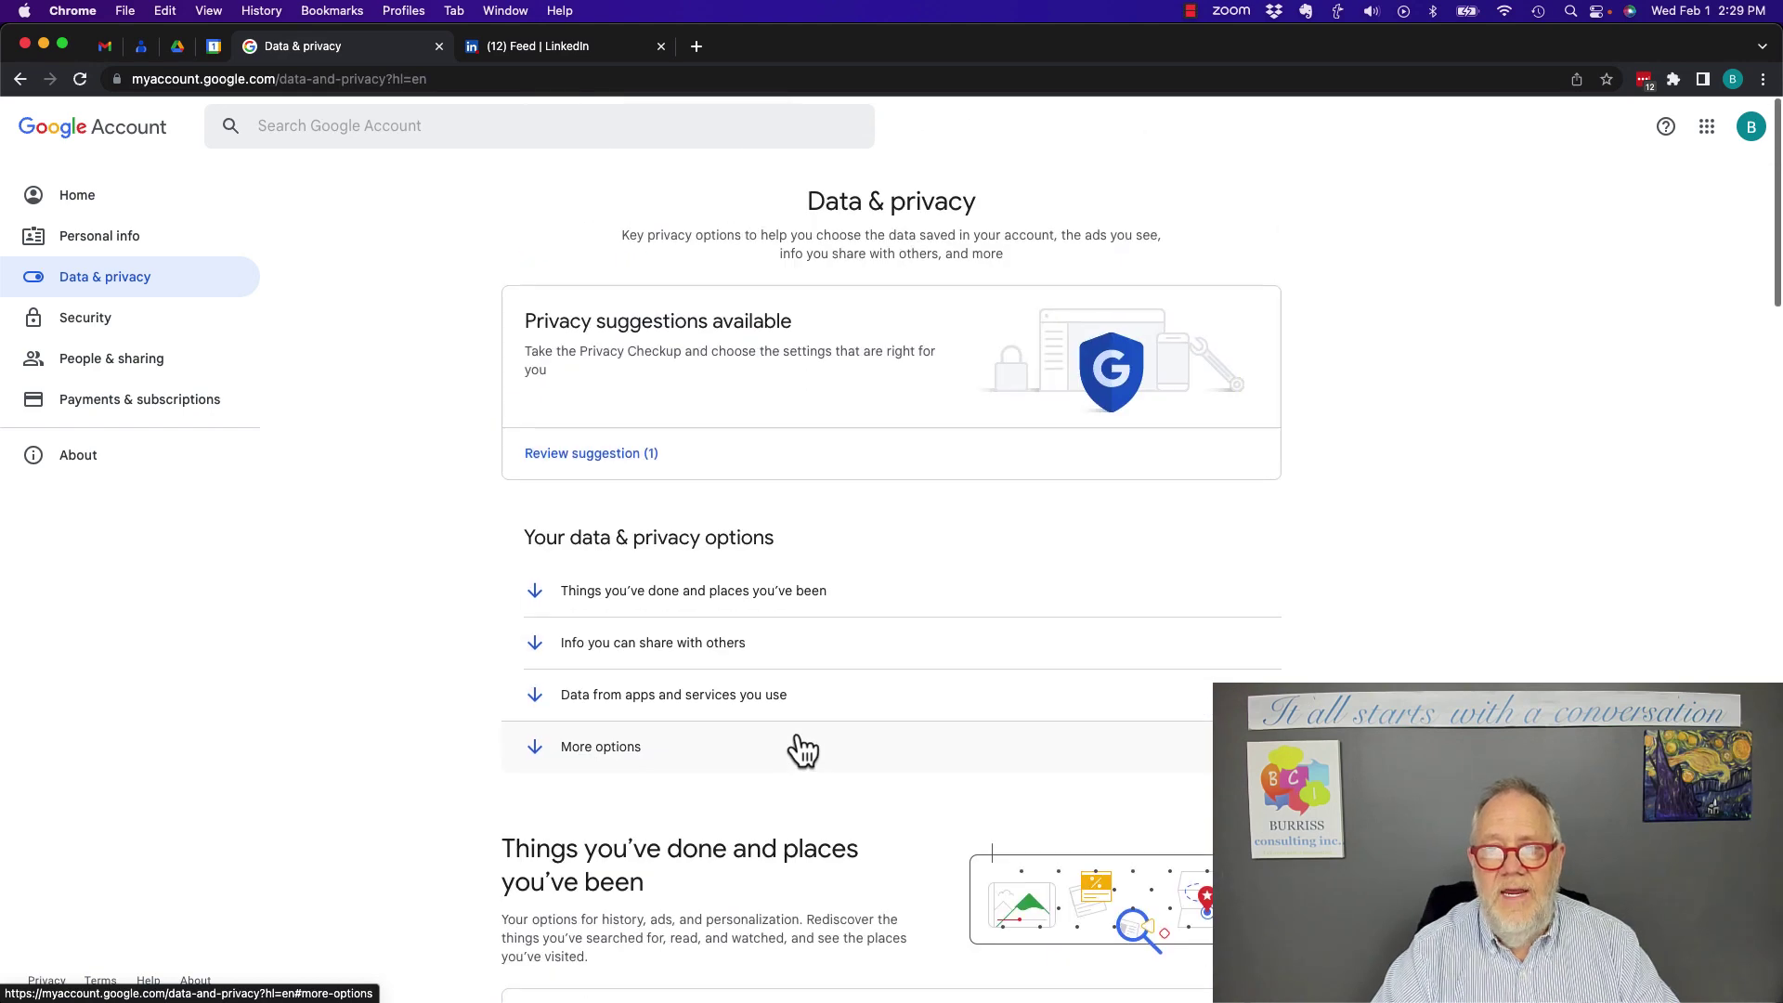
pyautogui.scroll(-1, 798, 743)
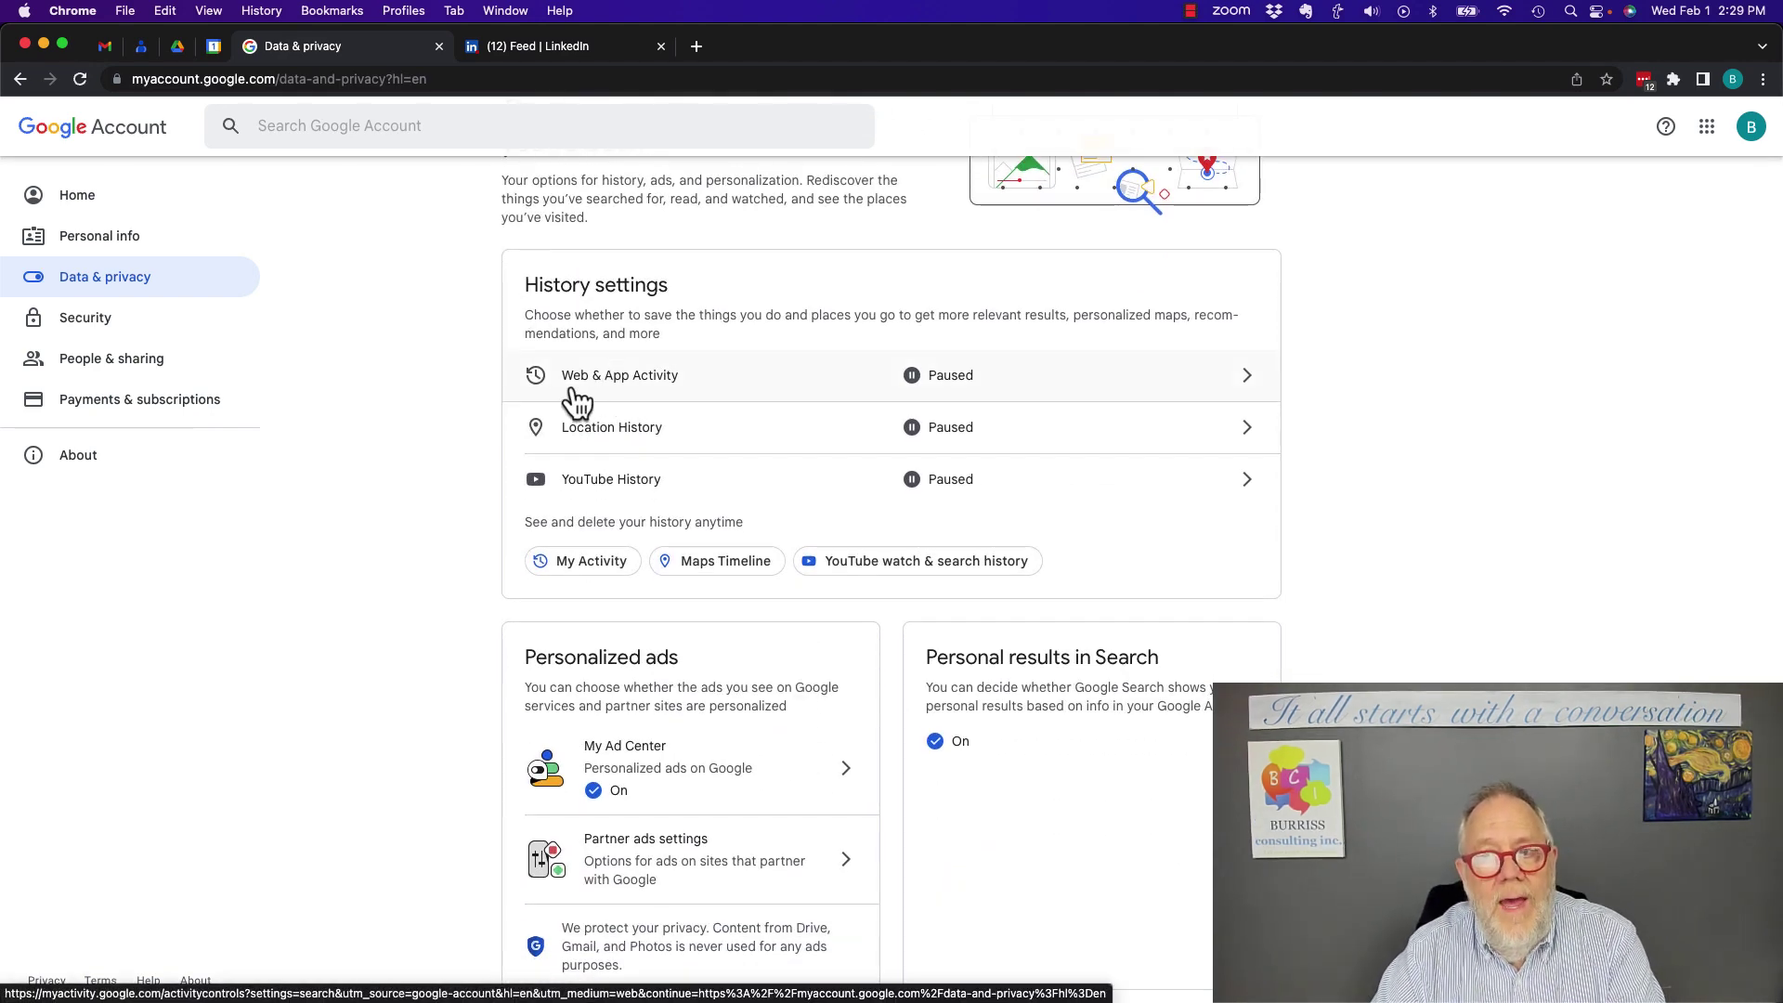
# Open the full Web & App Activity list in My Activity.
pyautogui.click(639, 390)
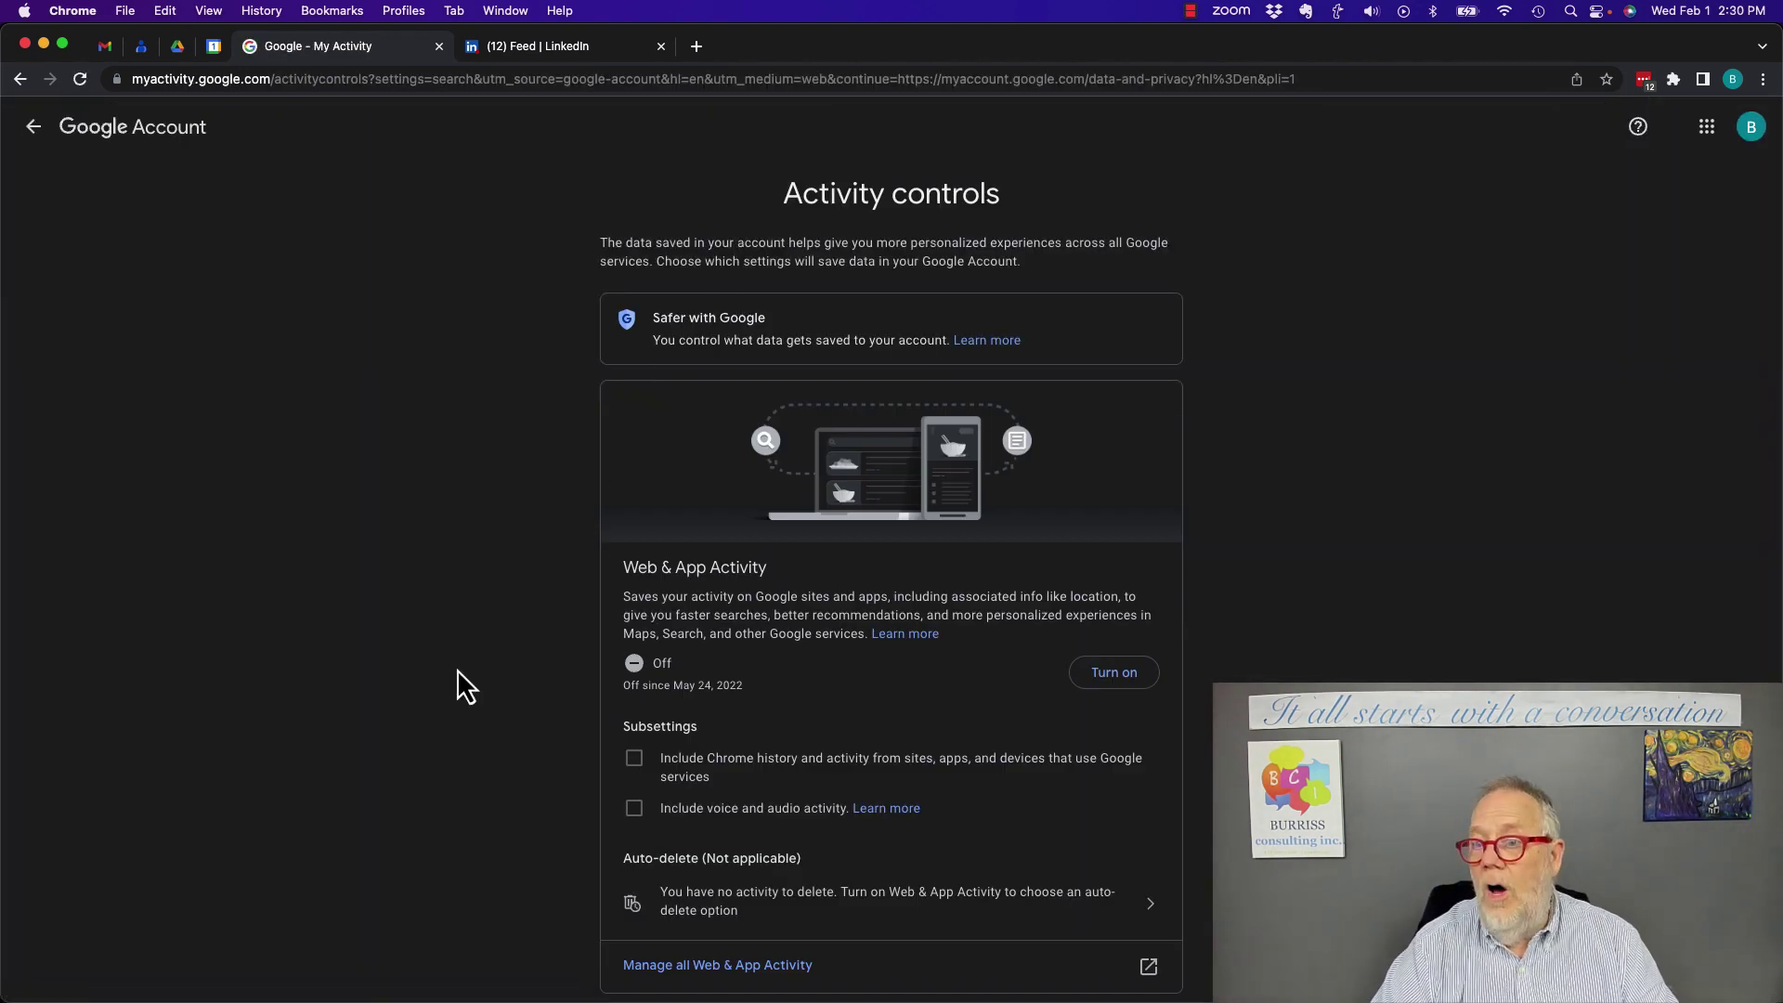
pyautogui.scroll(-2, 457, 669)
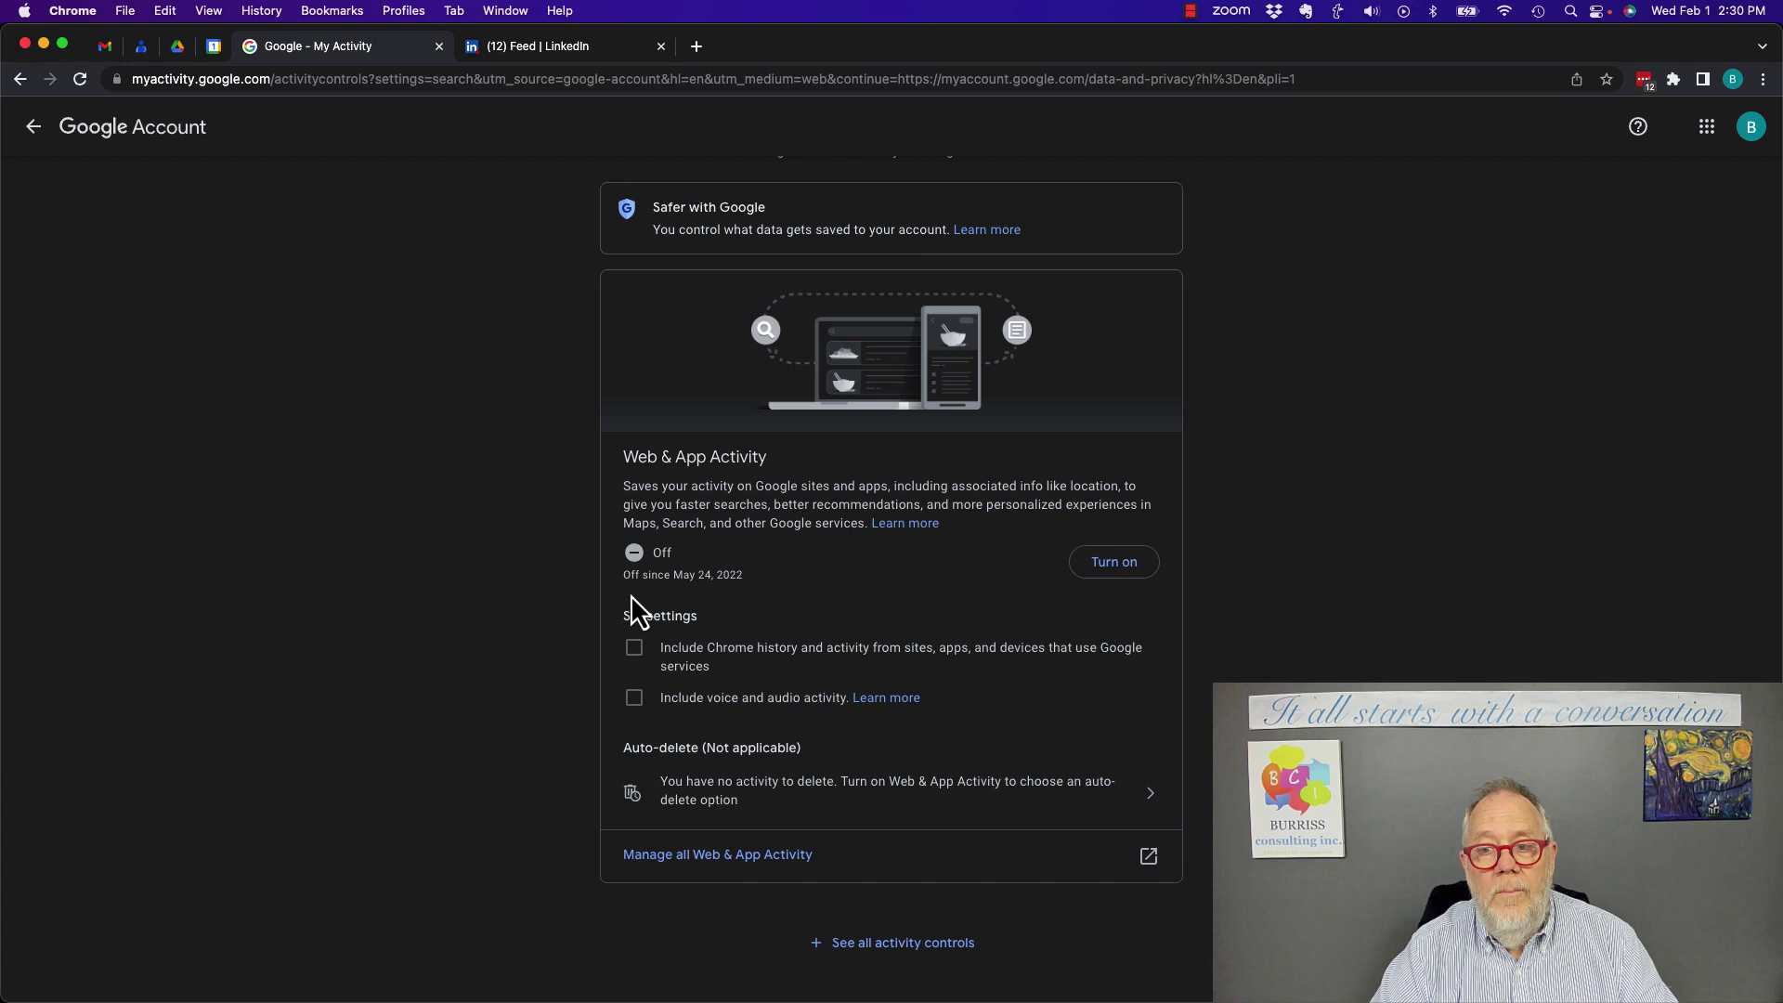
pyautogui.click(734, 855)
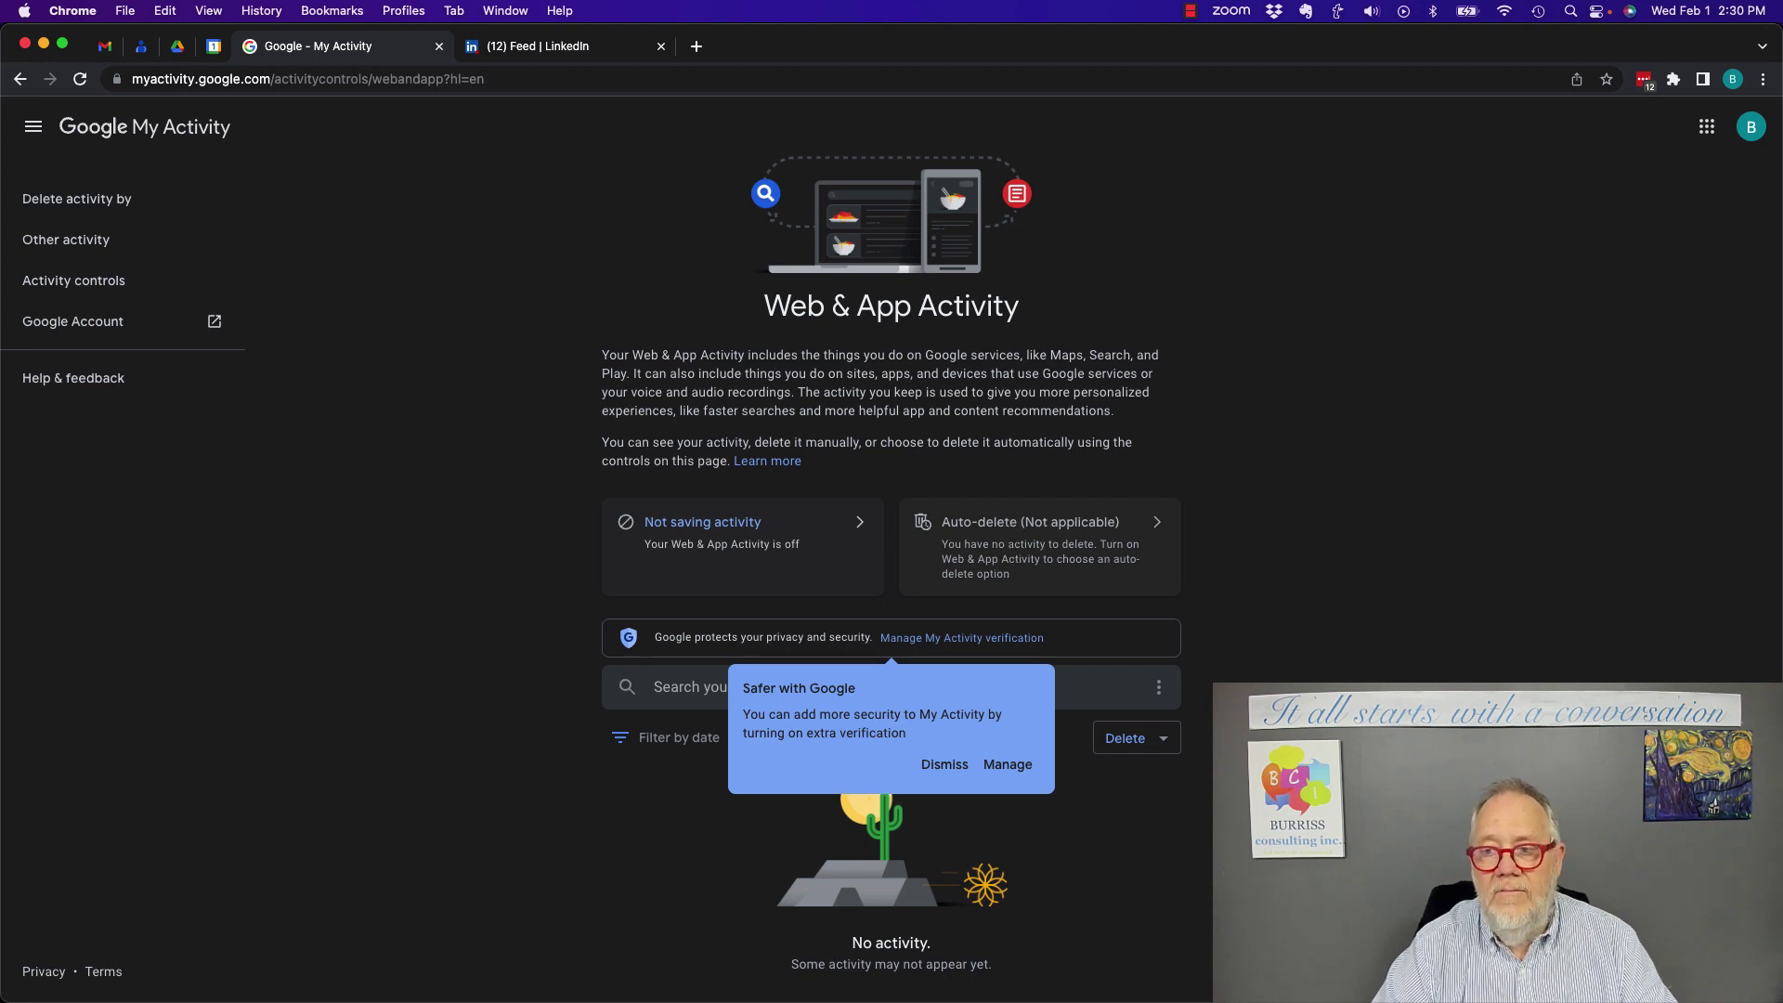
# Dismiss the Safer with Google notice and delete all-time activity, closing the confirmation.
pyautogui.click(942, 767)
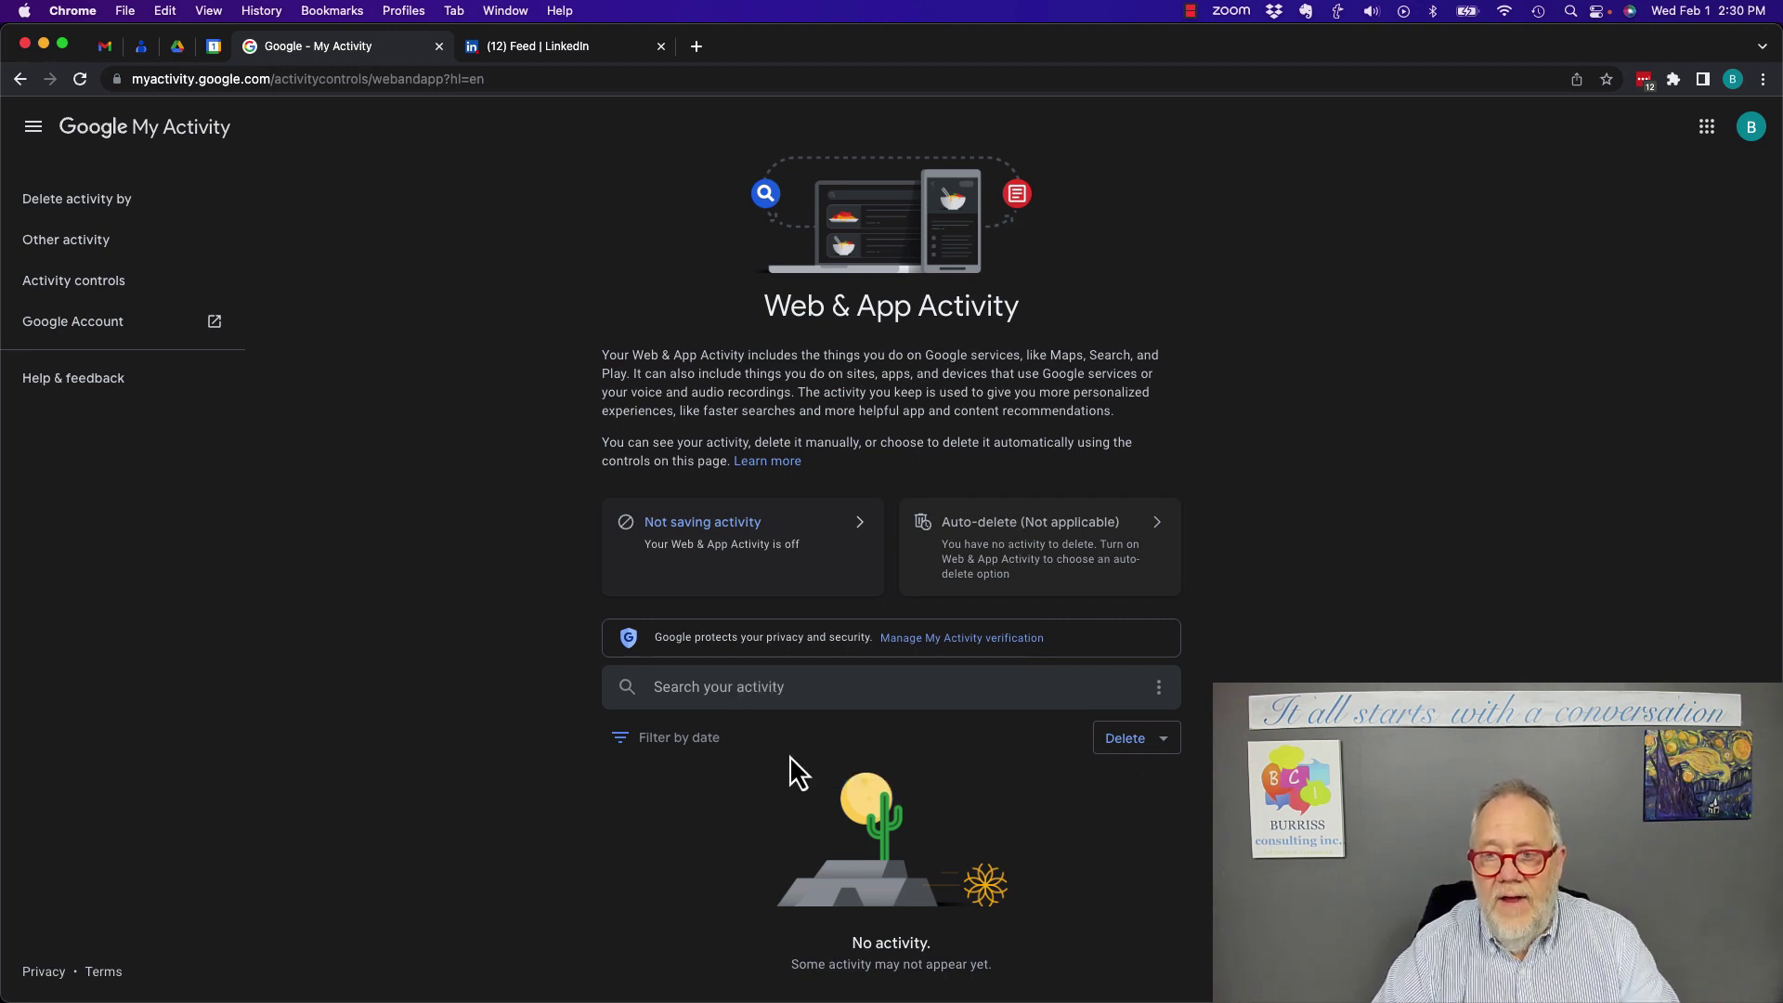
pyautogui.click(1165, 741)
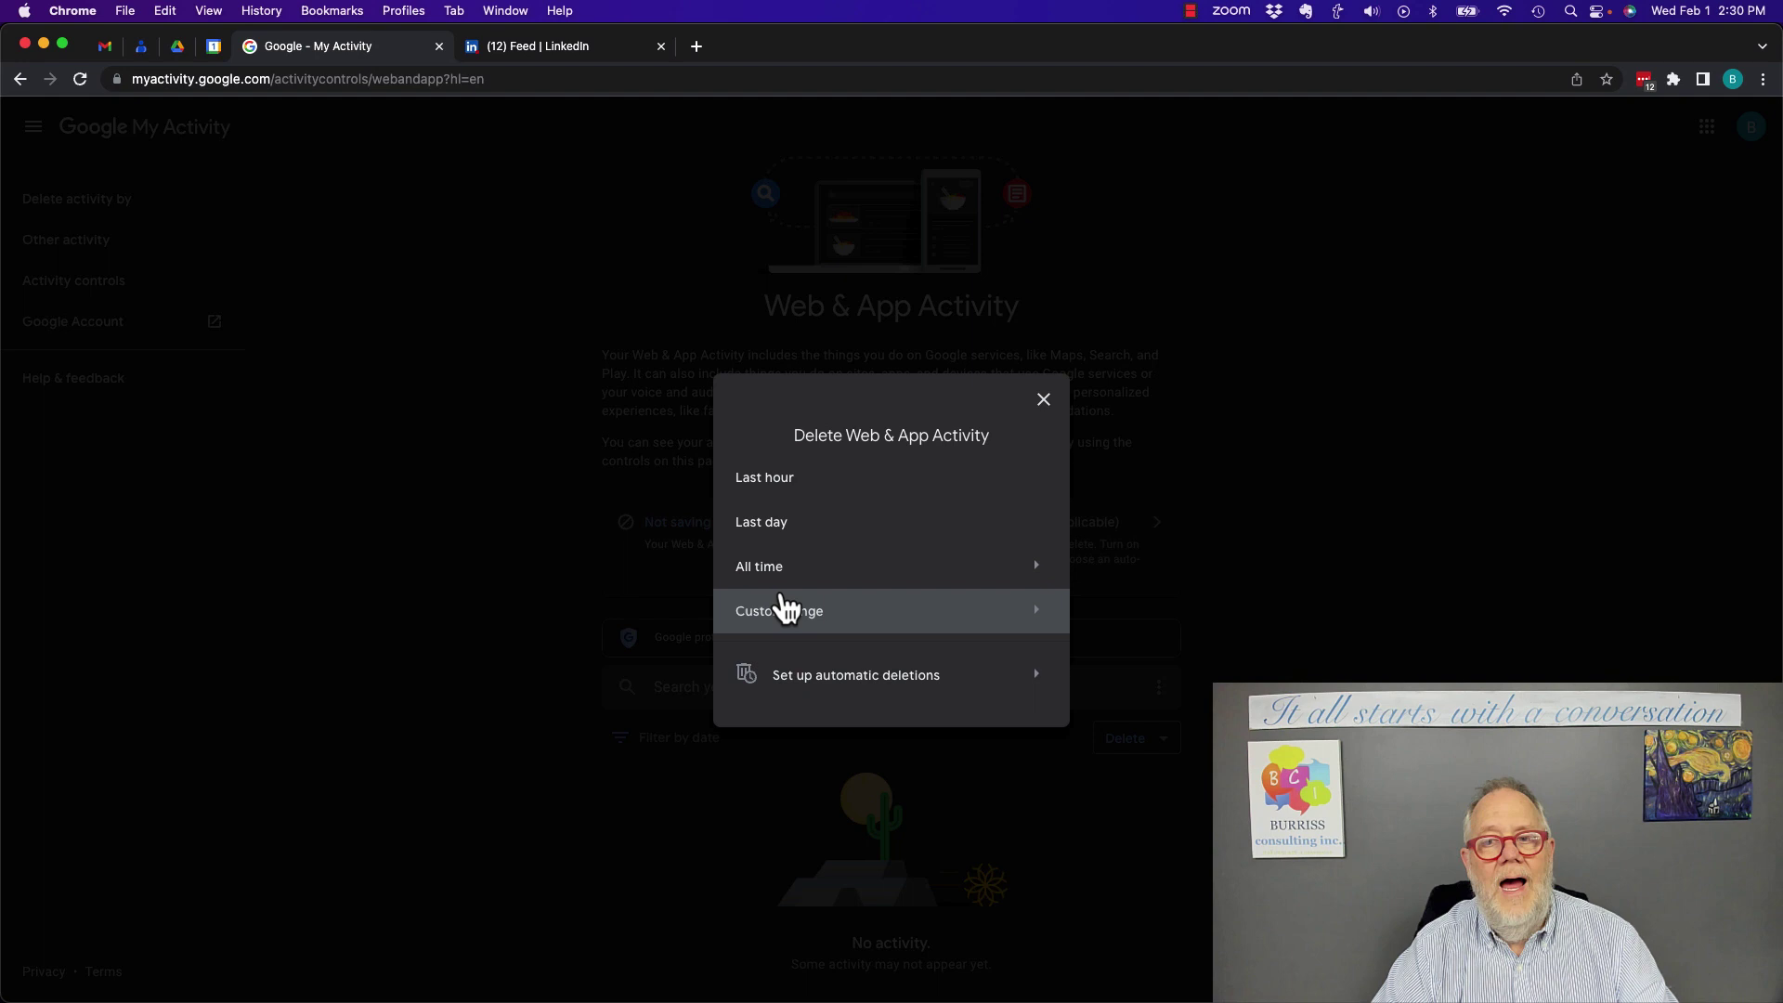
pyautogui.click(783, 580)
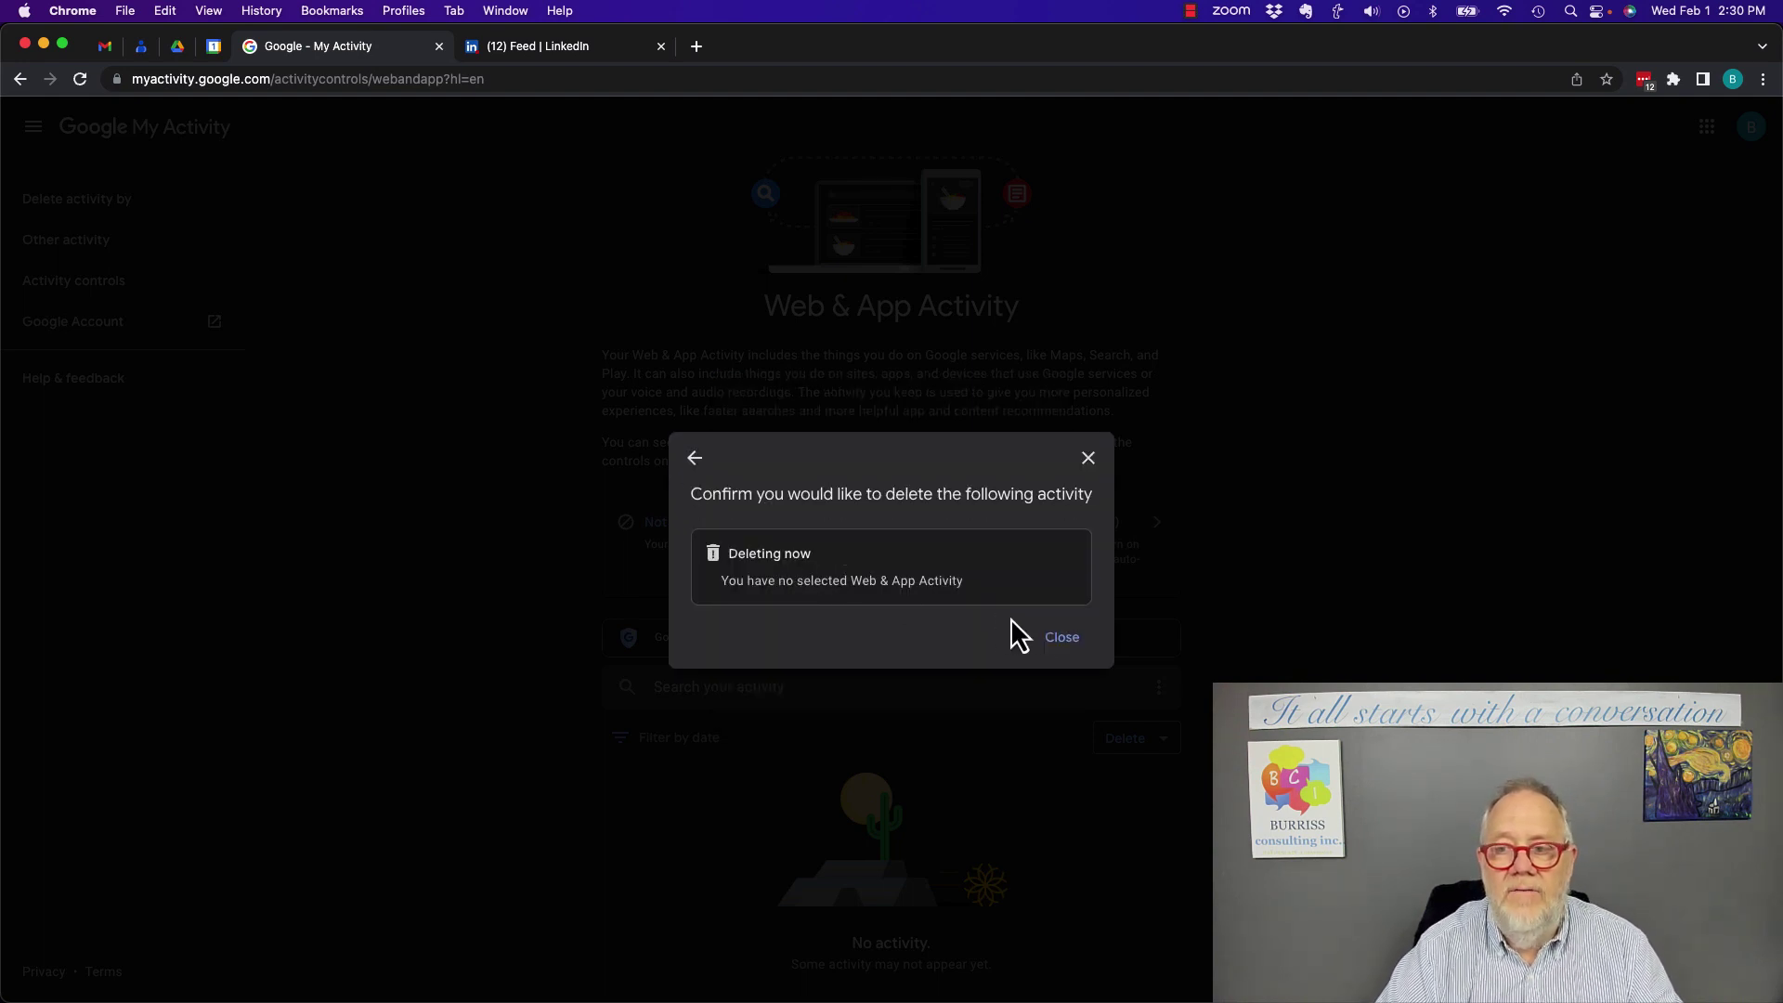
pyautogui.click(1059, 639)
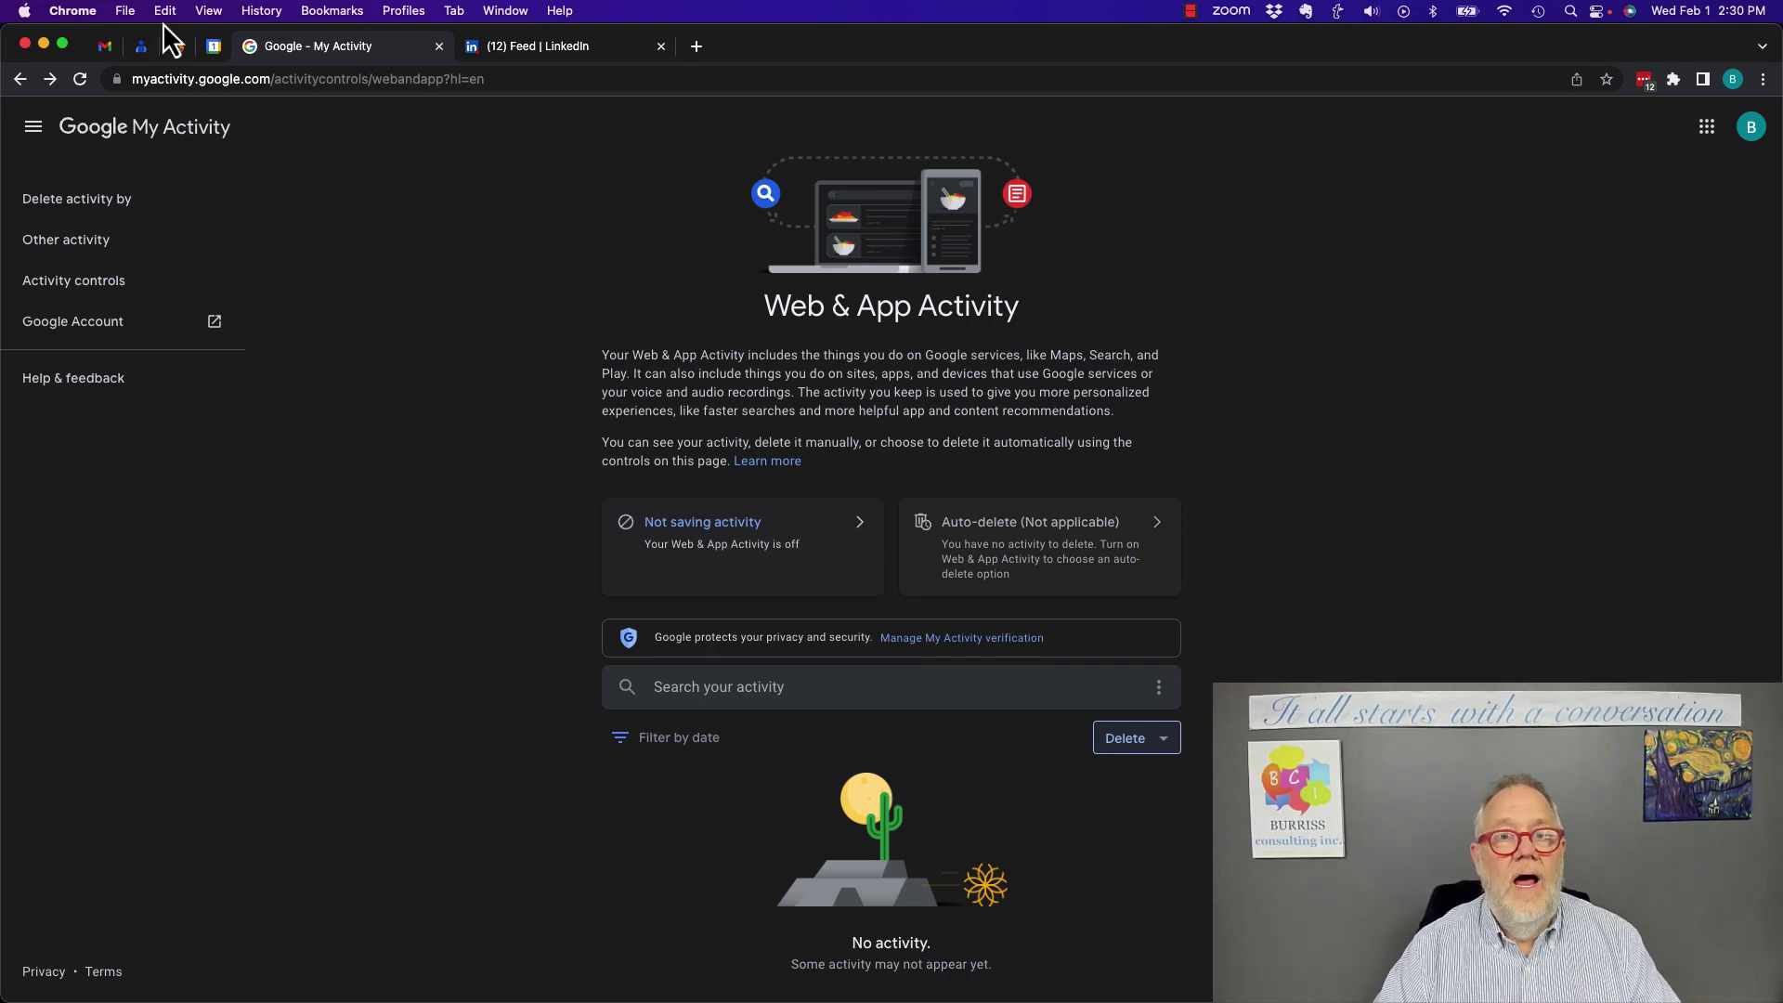
# Launch Firefox via a Launchpad search for 'fire', decline the default-browser prompt, and open history management.
pyautogui.press('F4')
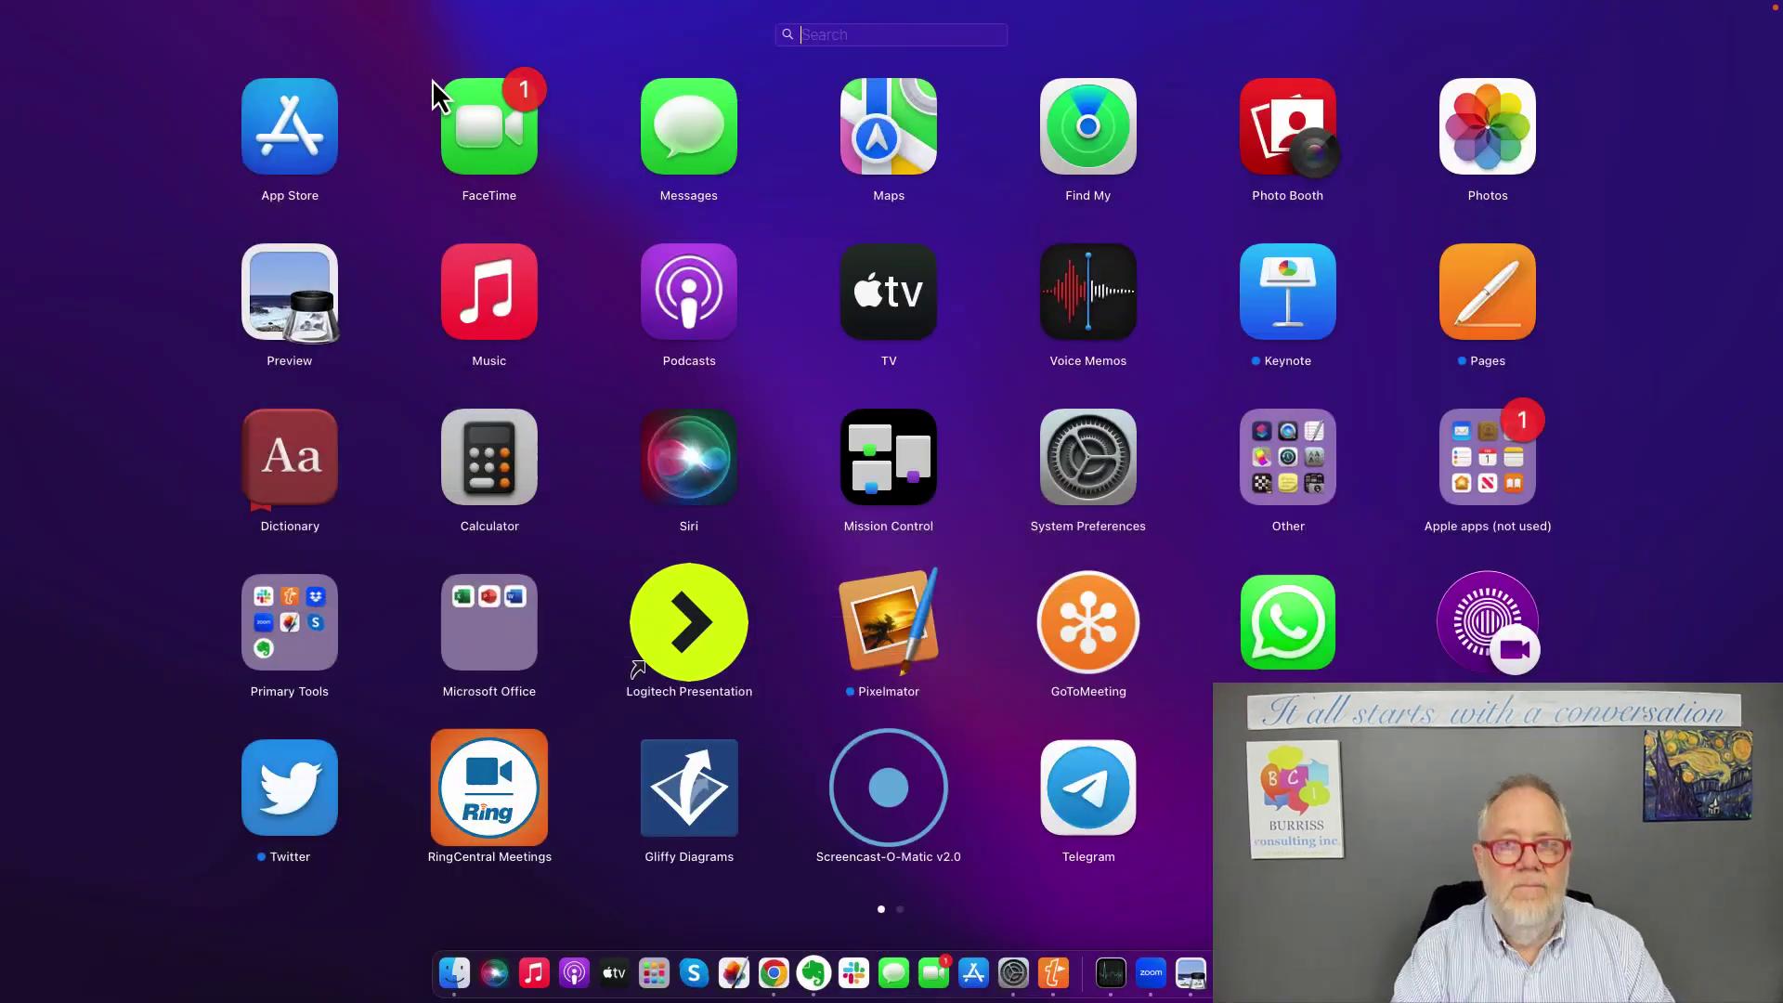
pyautogui.write('fire')
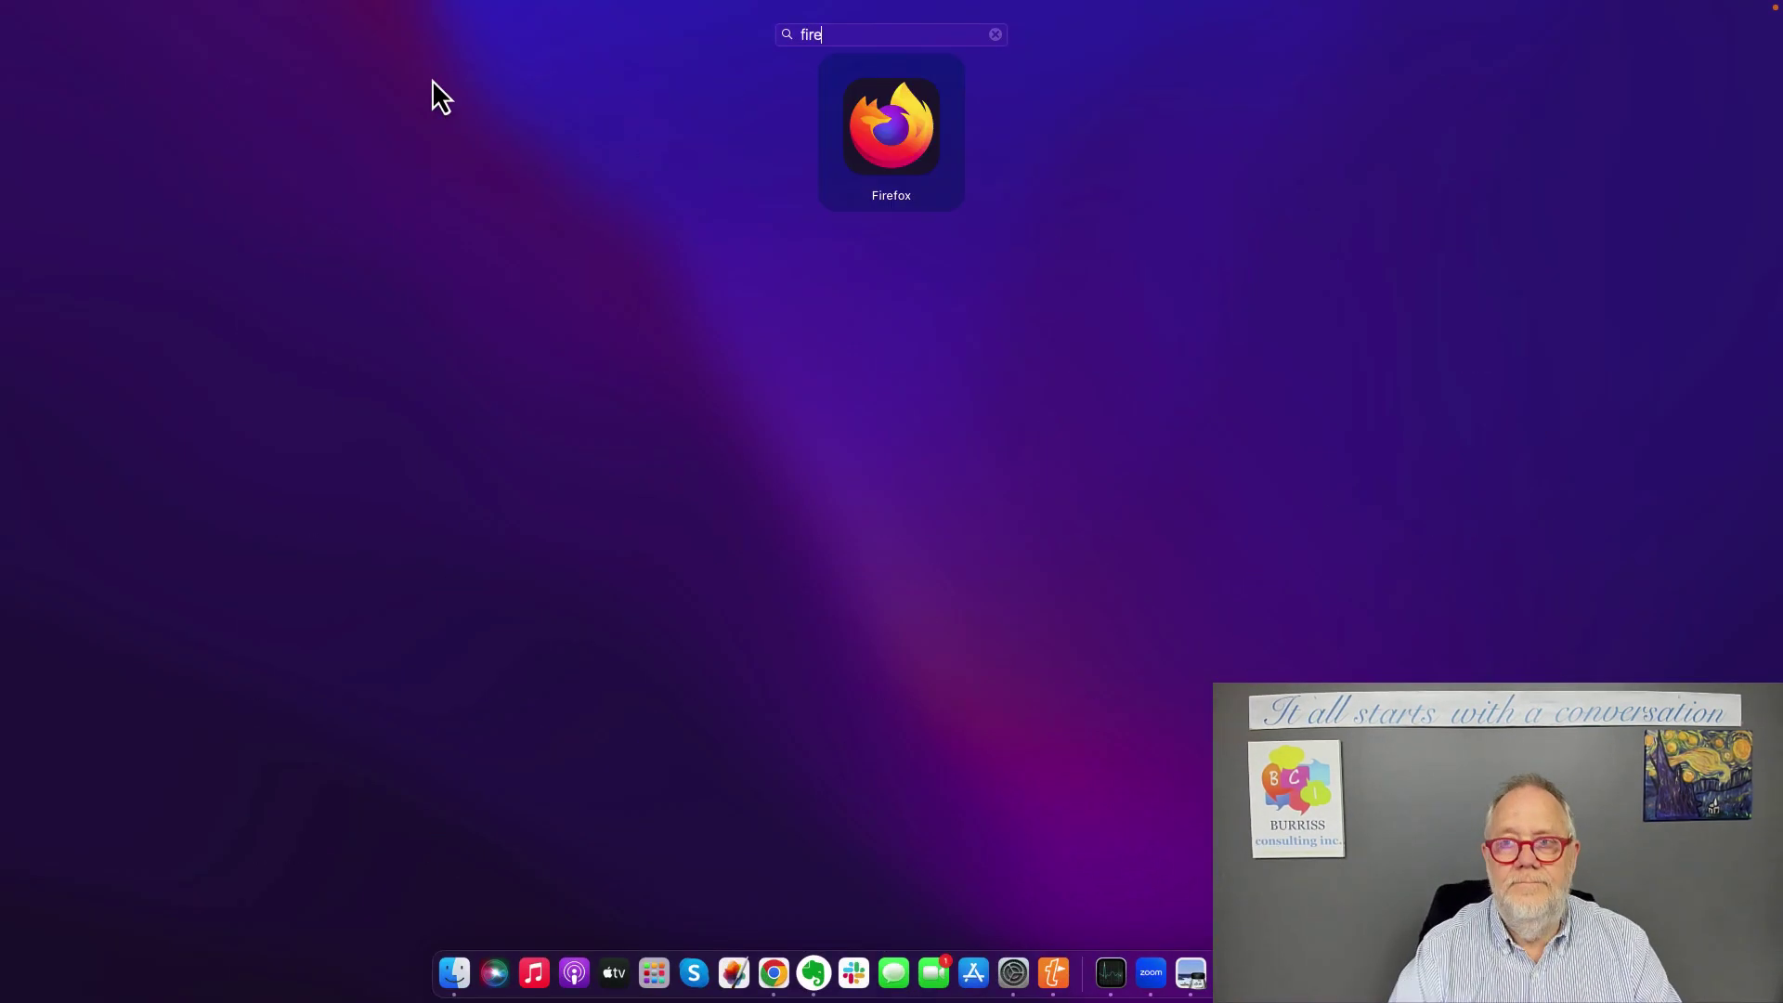
pyautogui.click(868, 137)
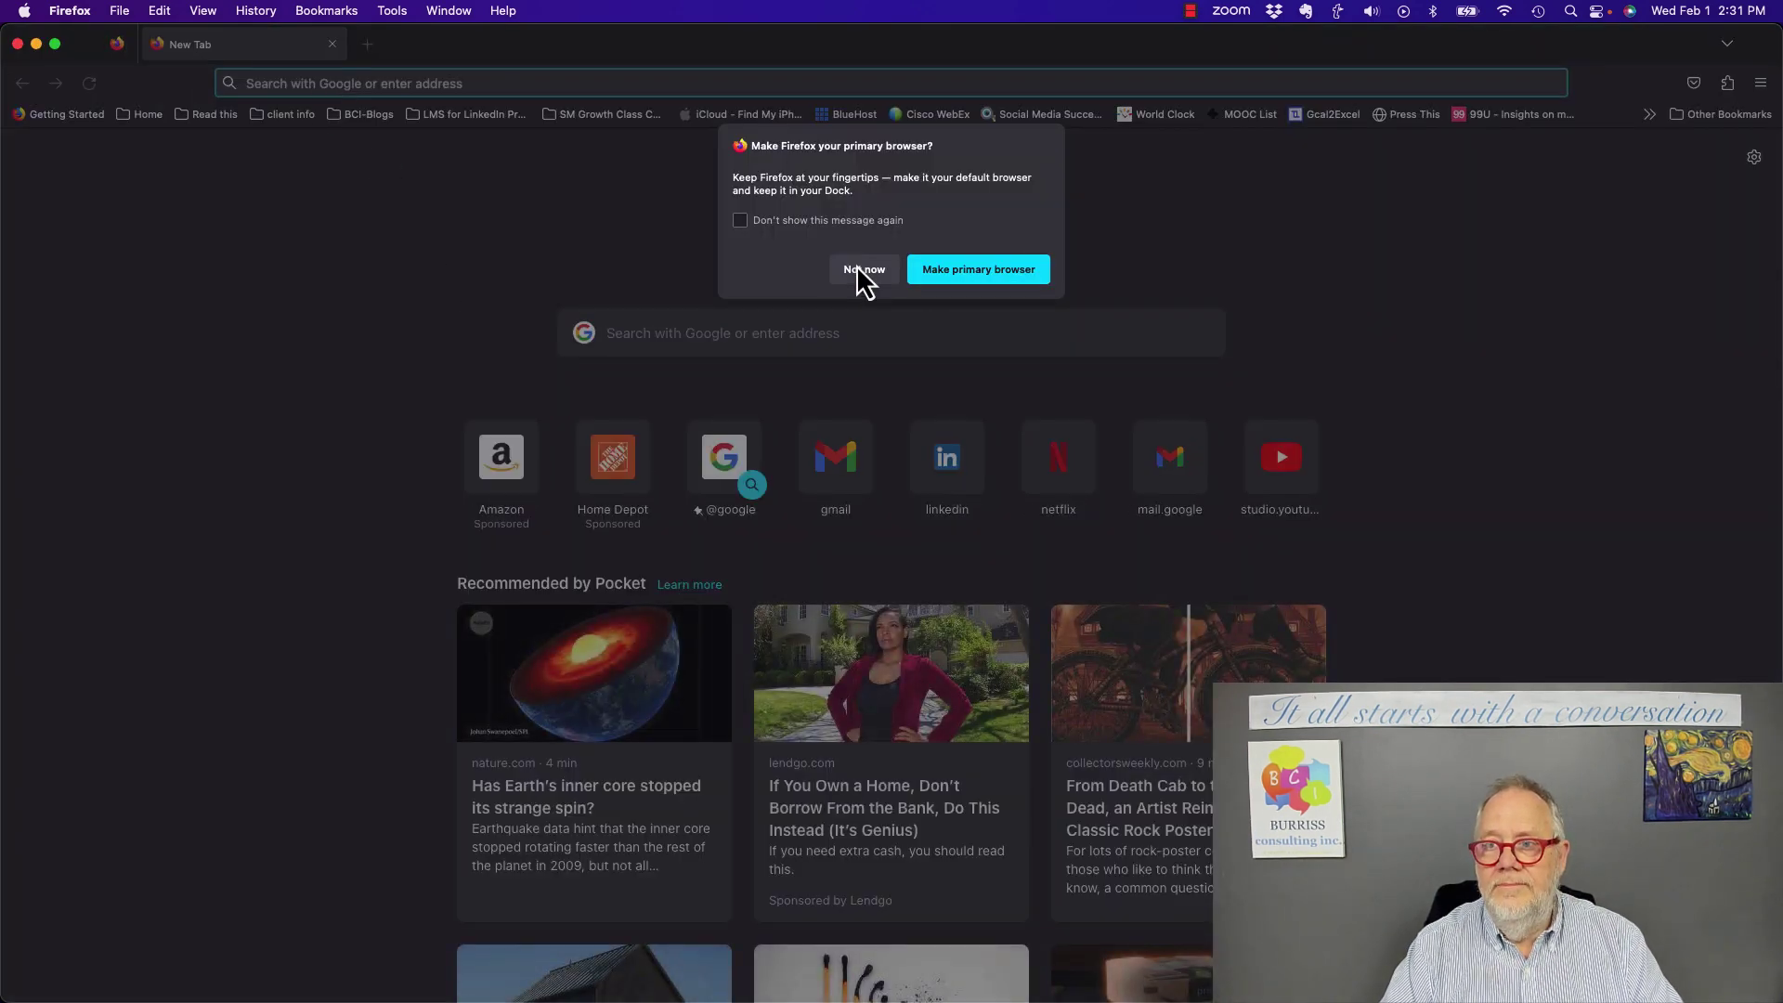
pyautogui.click(862, 270)
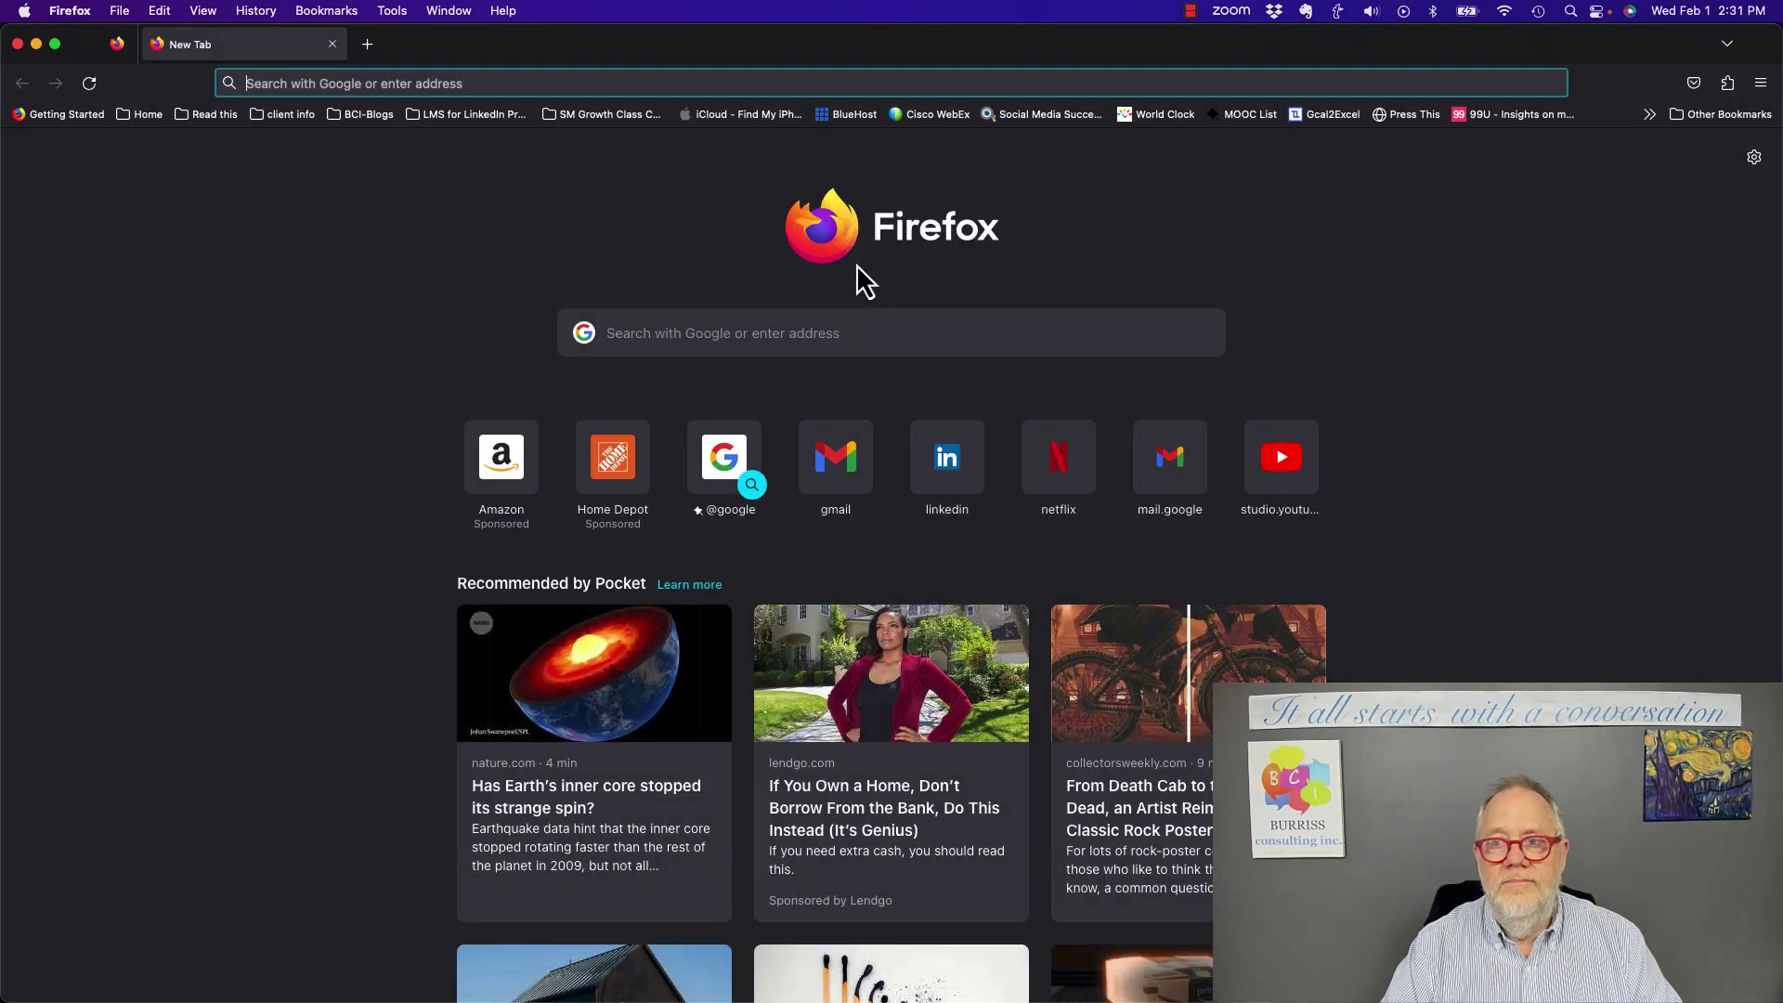
pyautogui.click(243, 18)
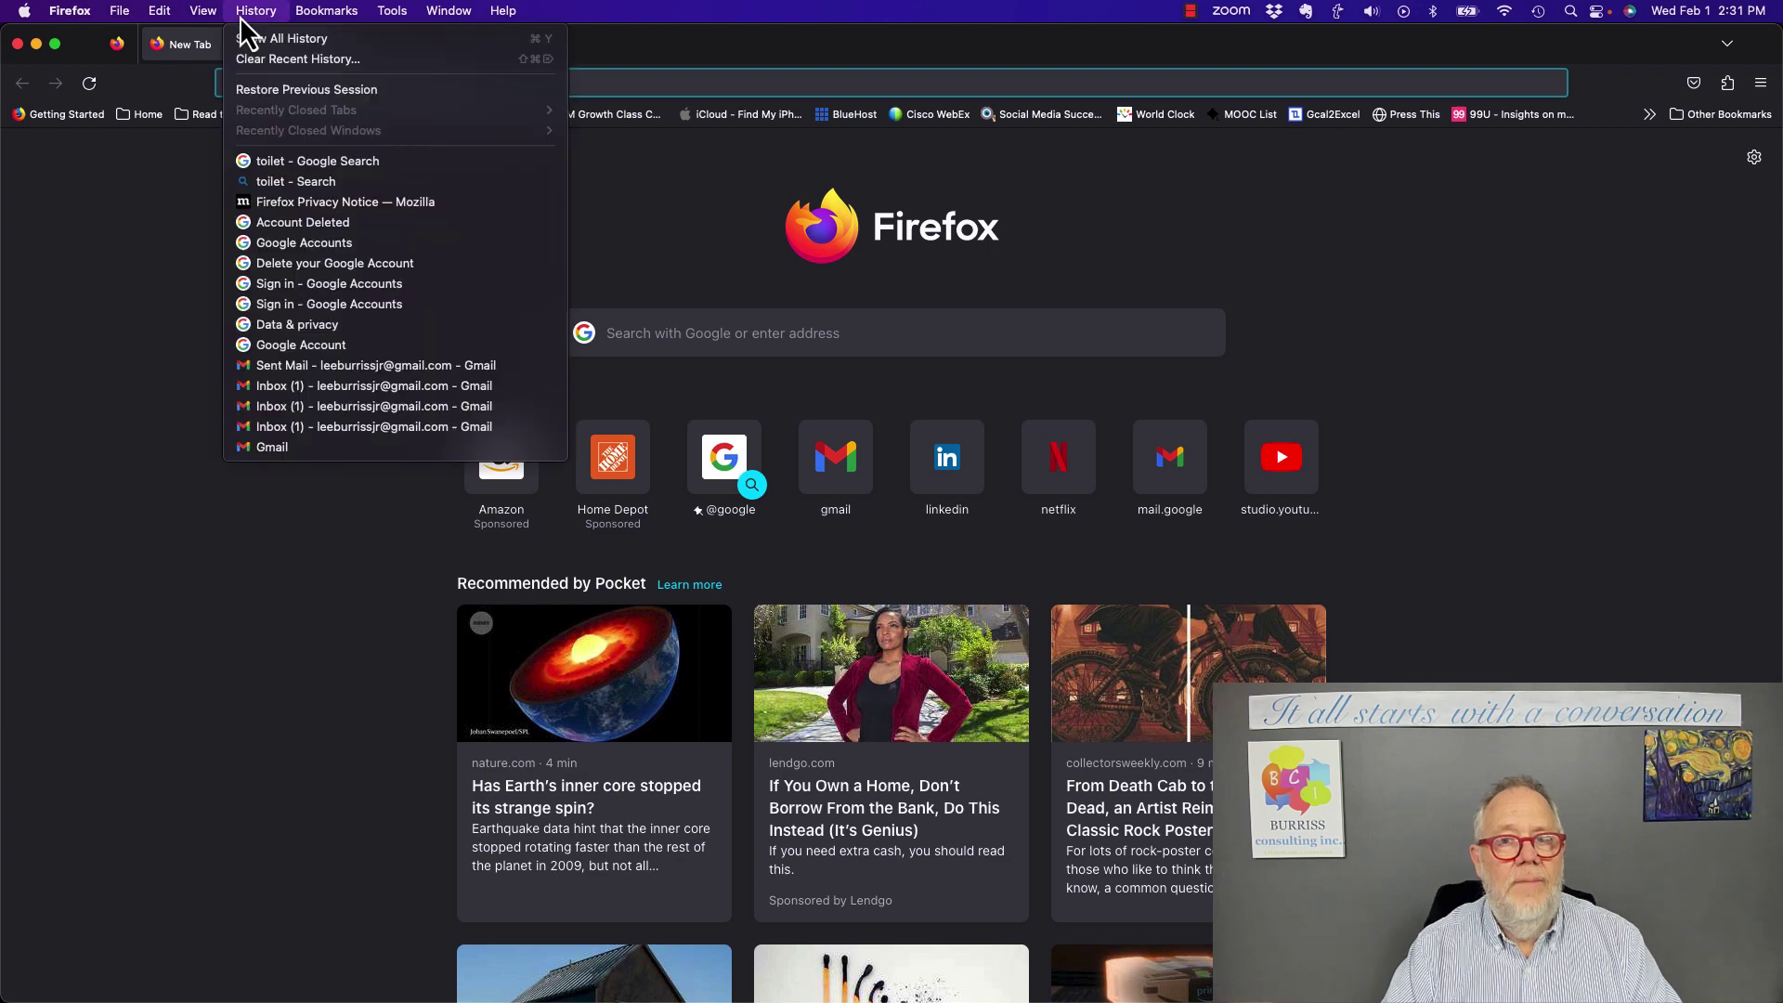
pyautogui.click(278, 59)
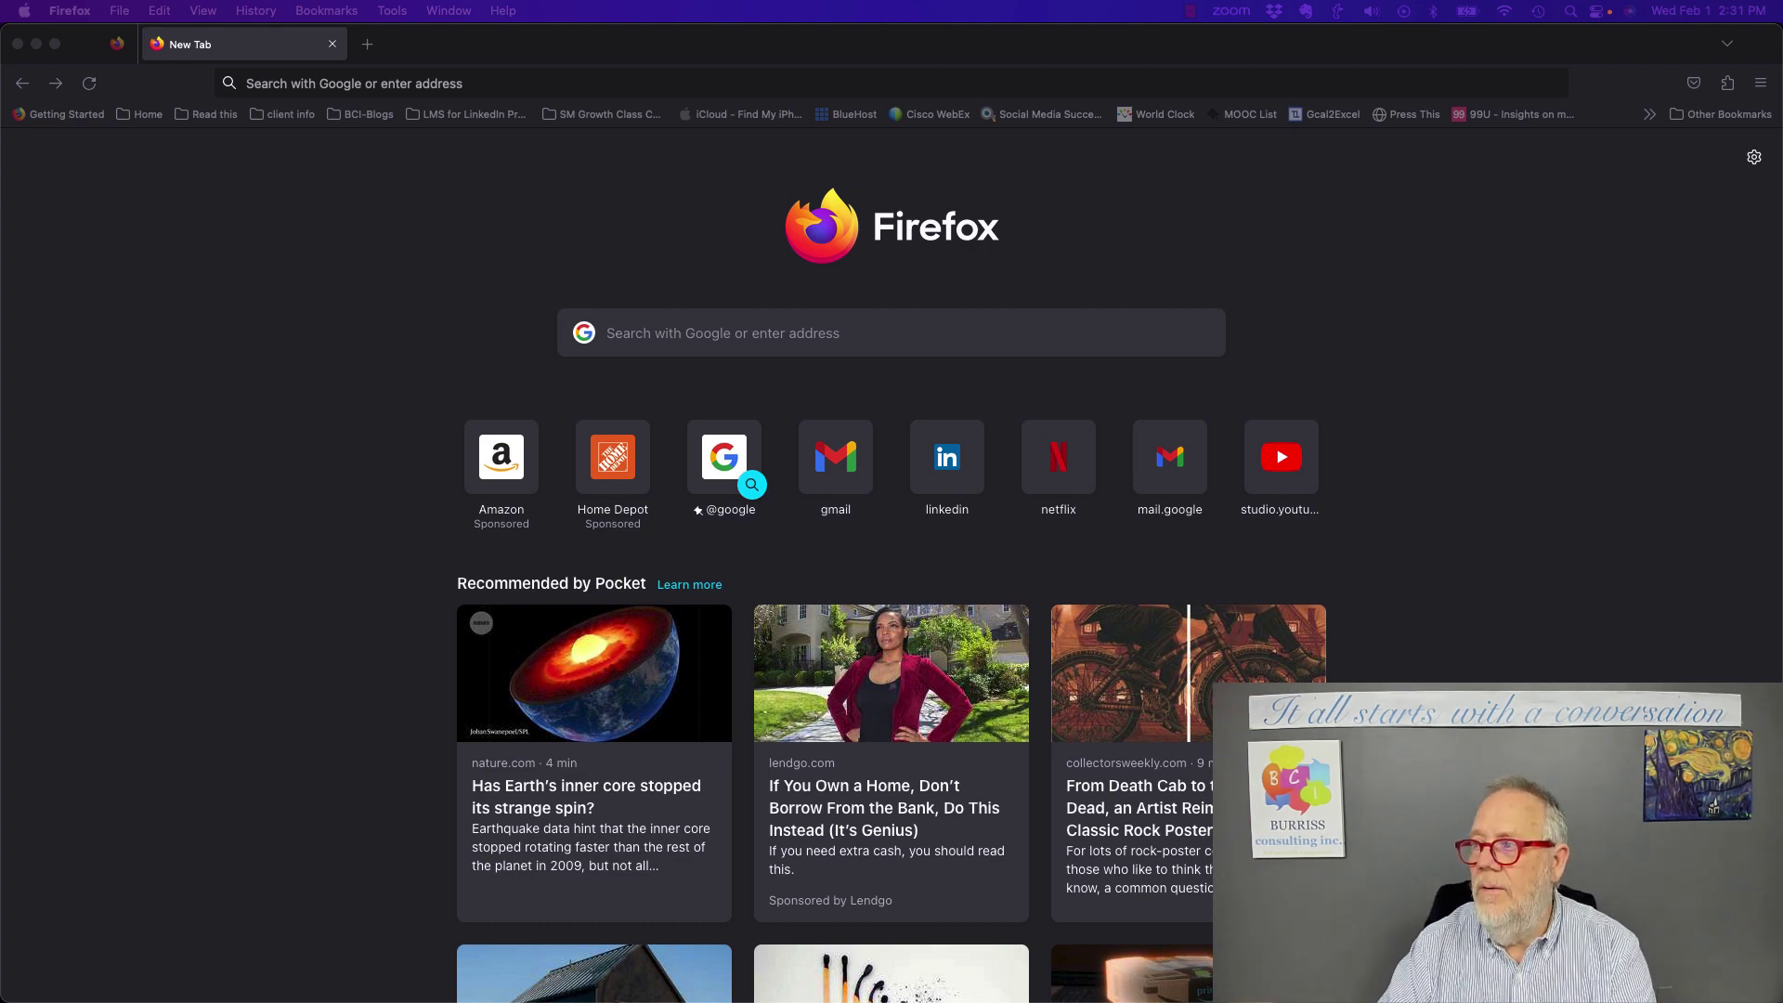
# Delete the 'toilet - Google Search' entry and all remaining Last 7 days history in the Library.
pyautogui.moveTo(824, 315); pyautogui.dragTo(630, 206)
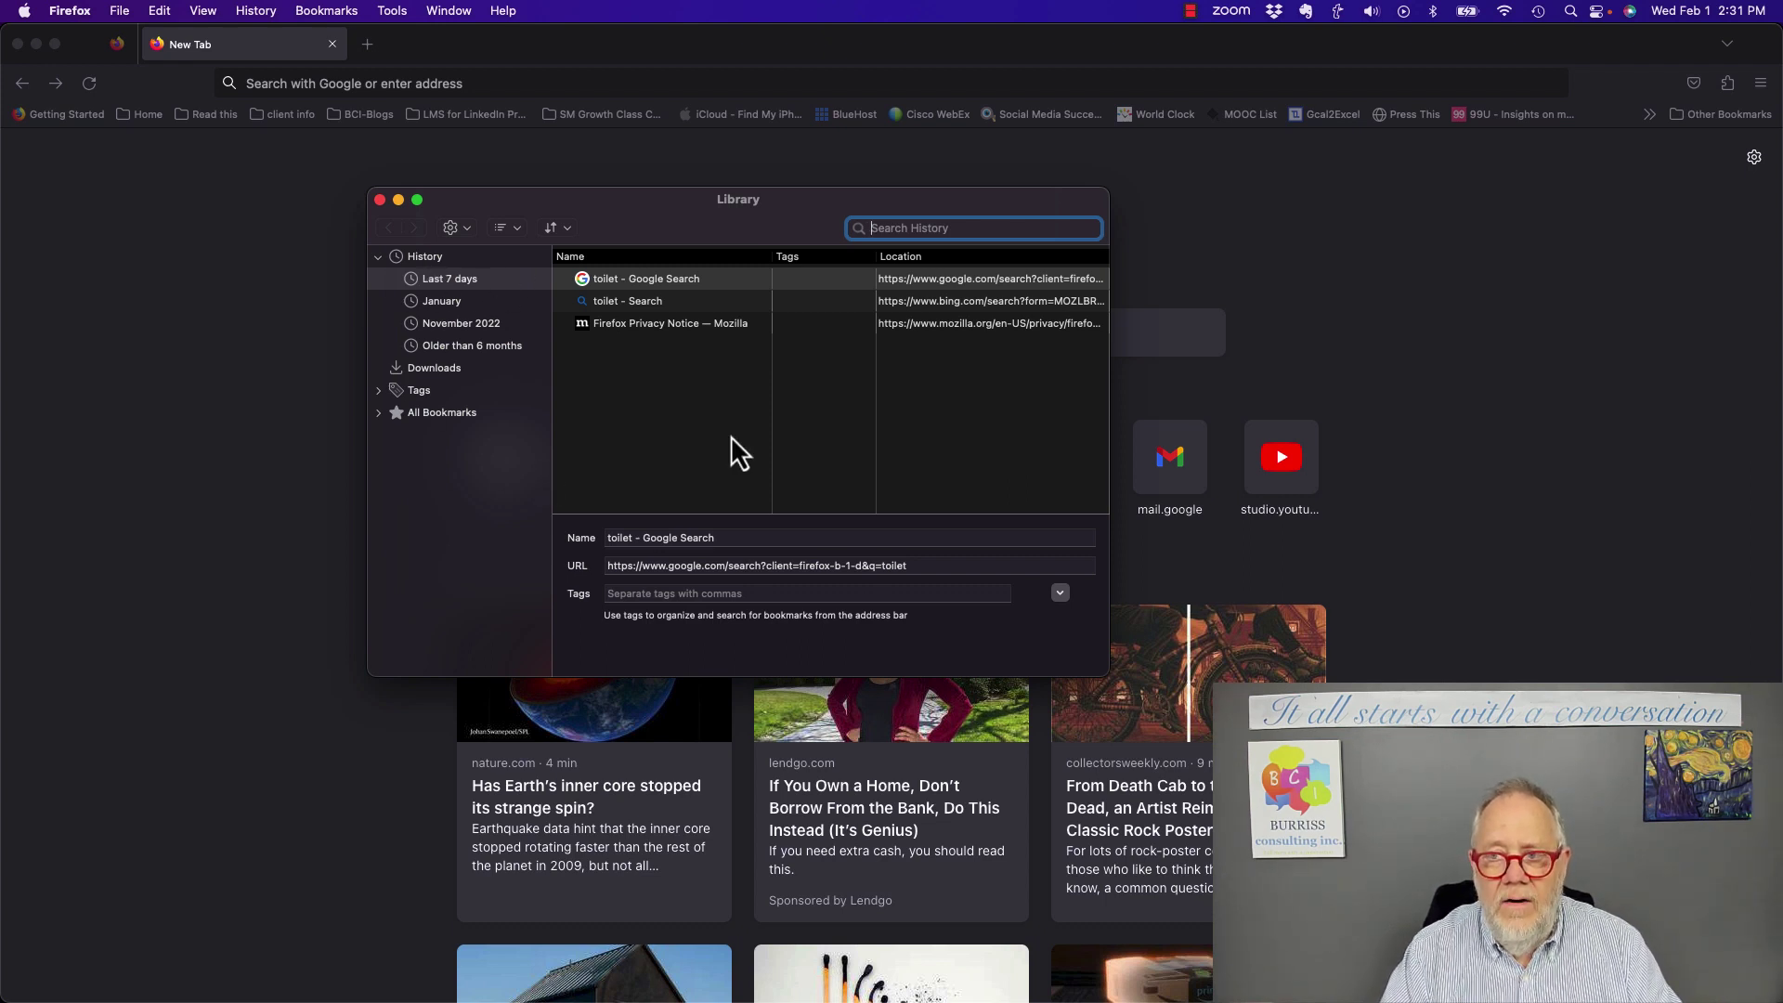
pyautogui.click(715, 280)
pyautogui.press('Delete')
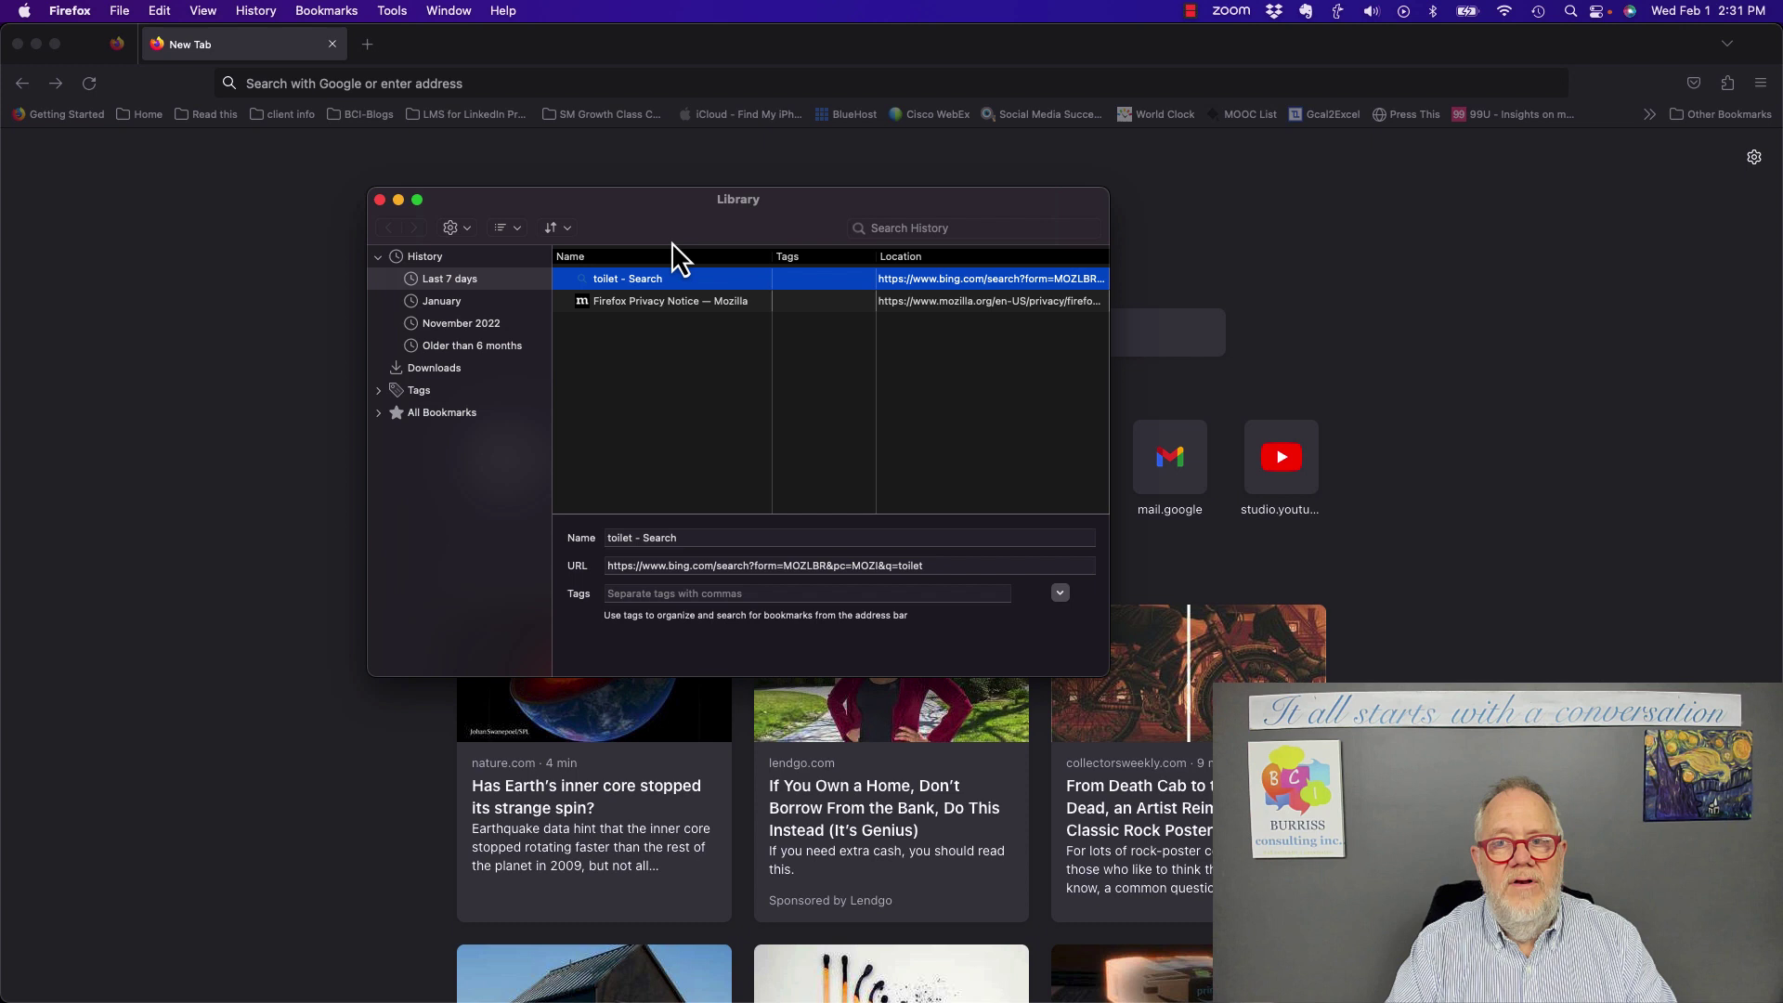
pyautogui.press('super+a')
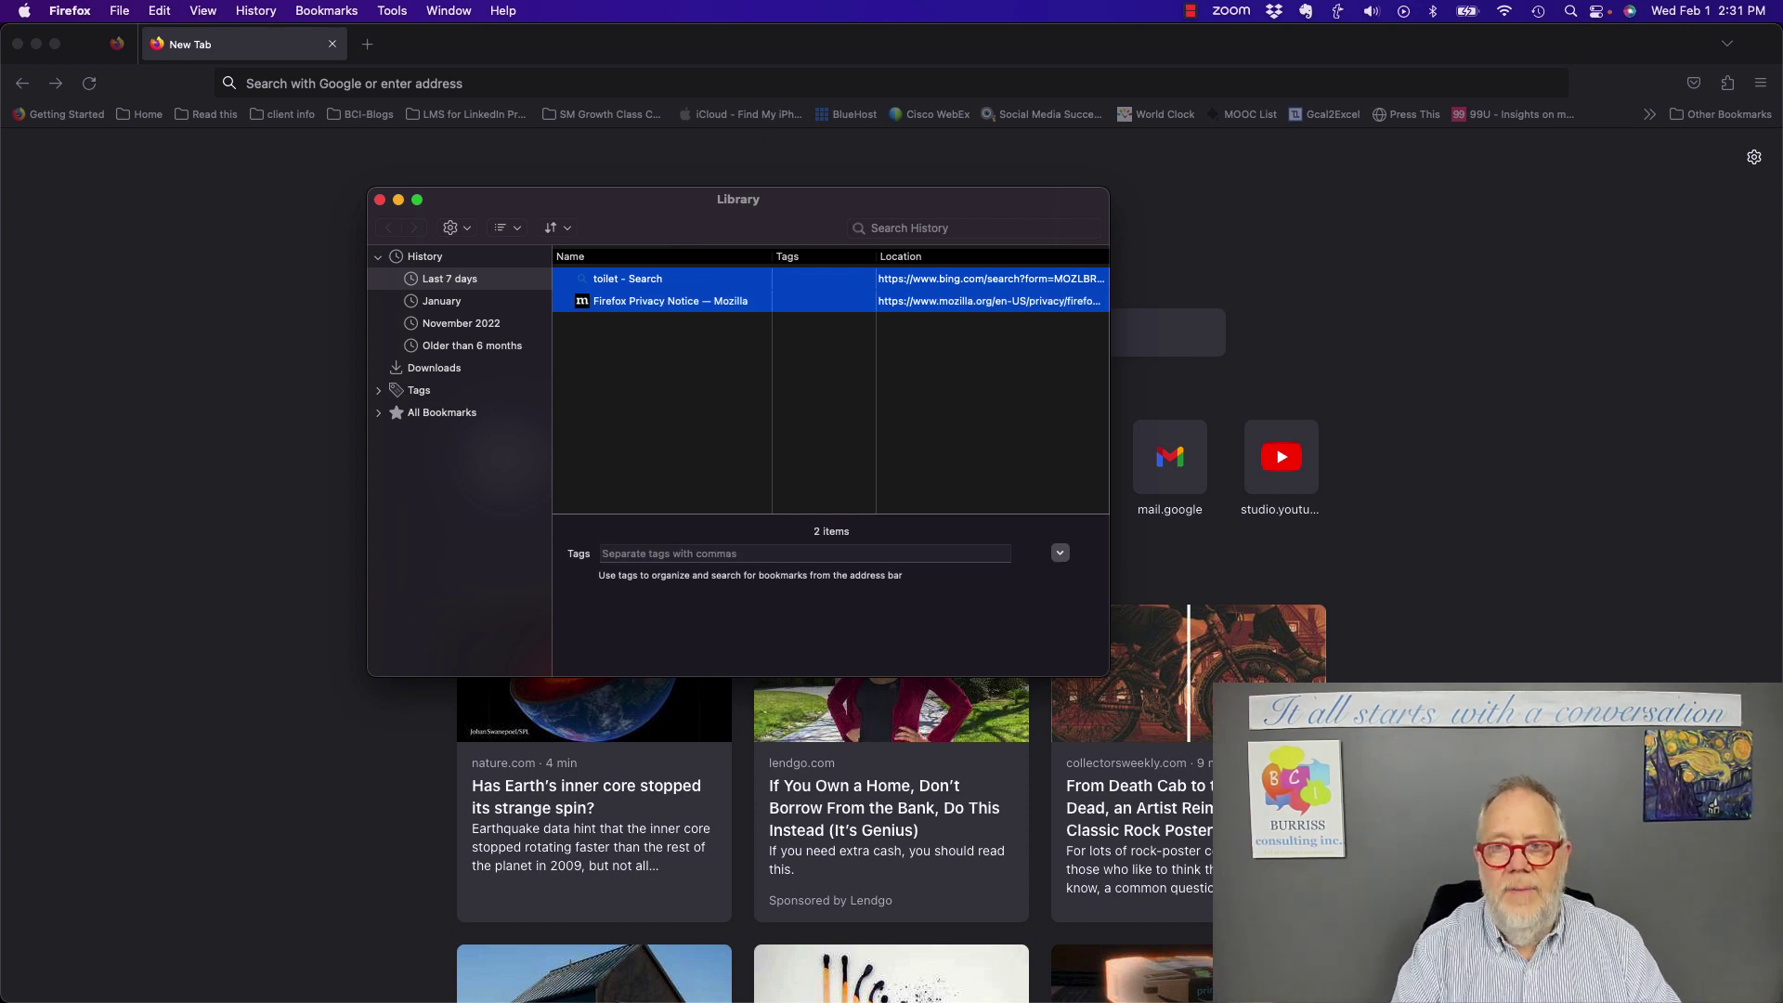
pyautogui.press('Delete')
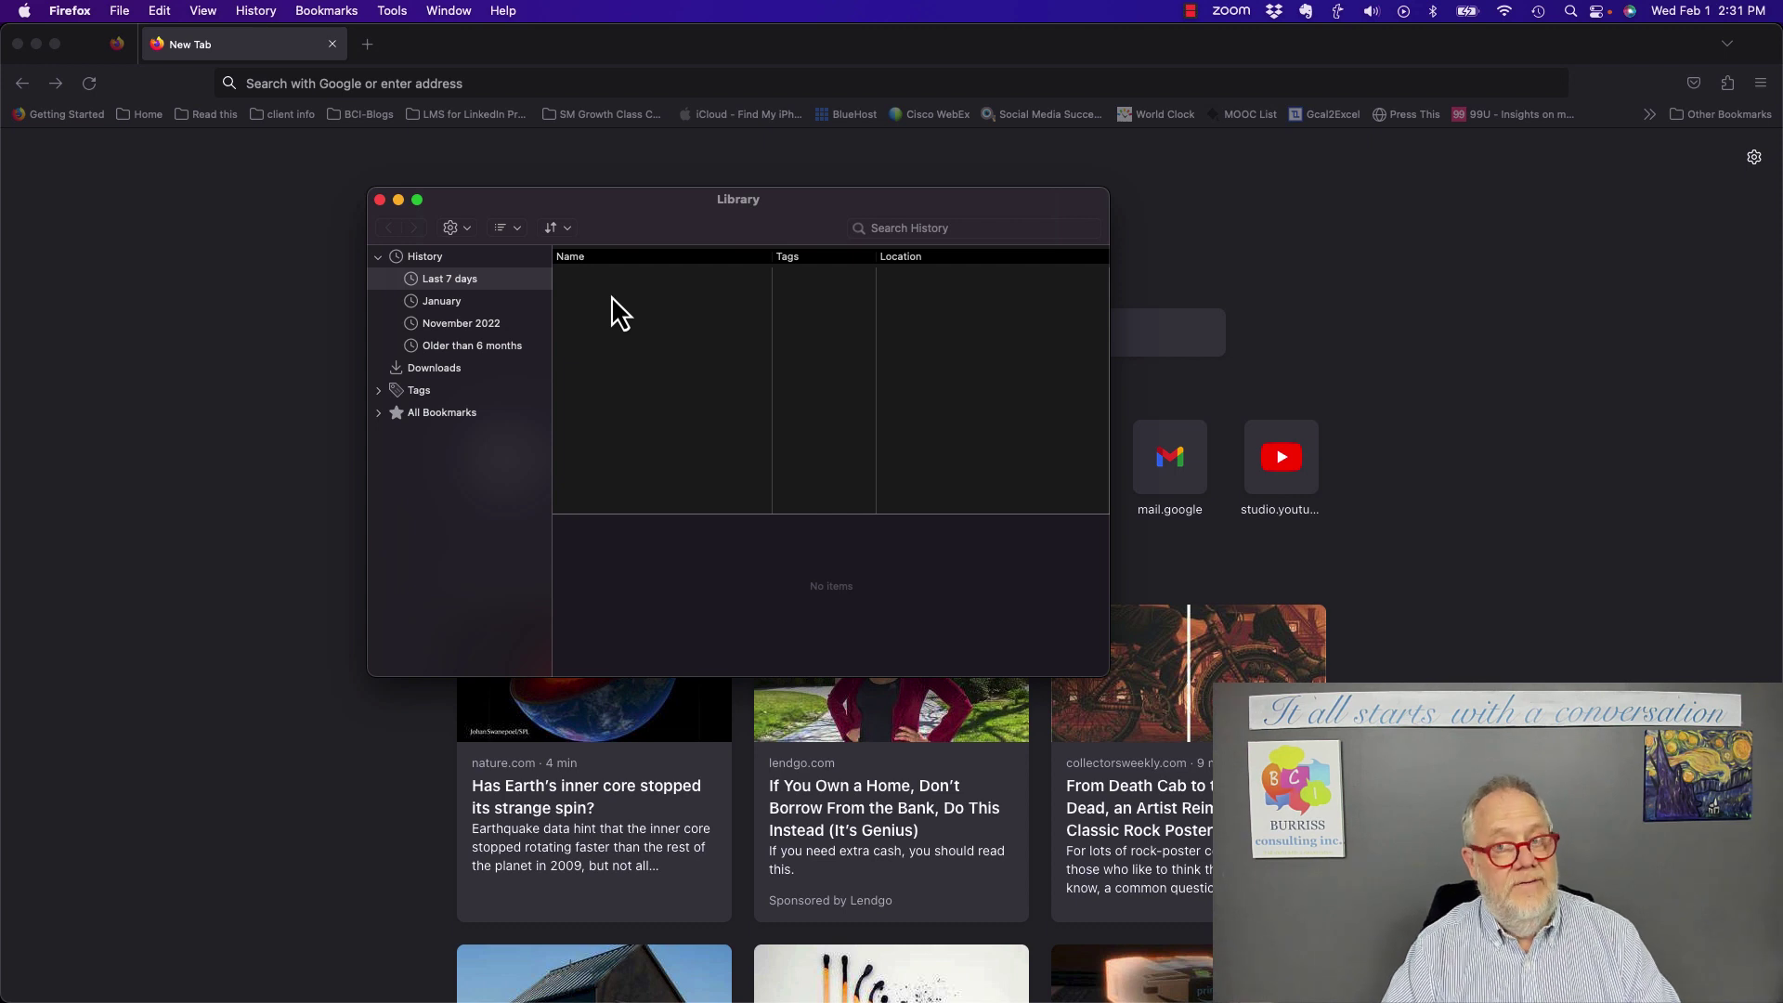
pyautogui.click(461, 228)
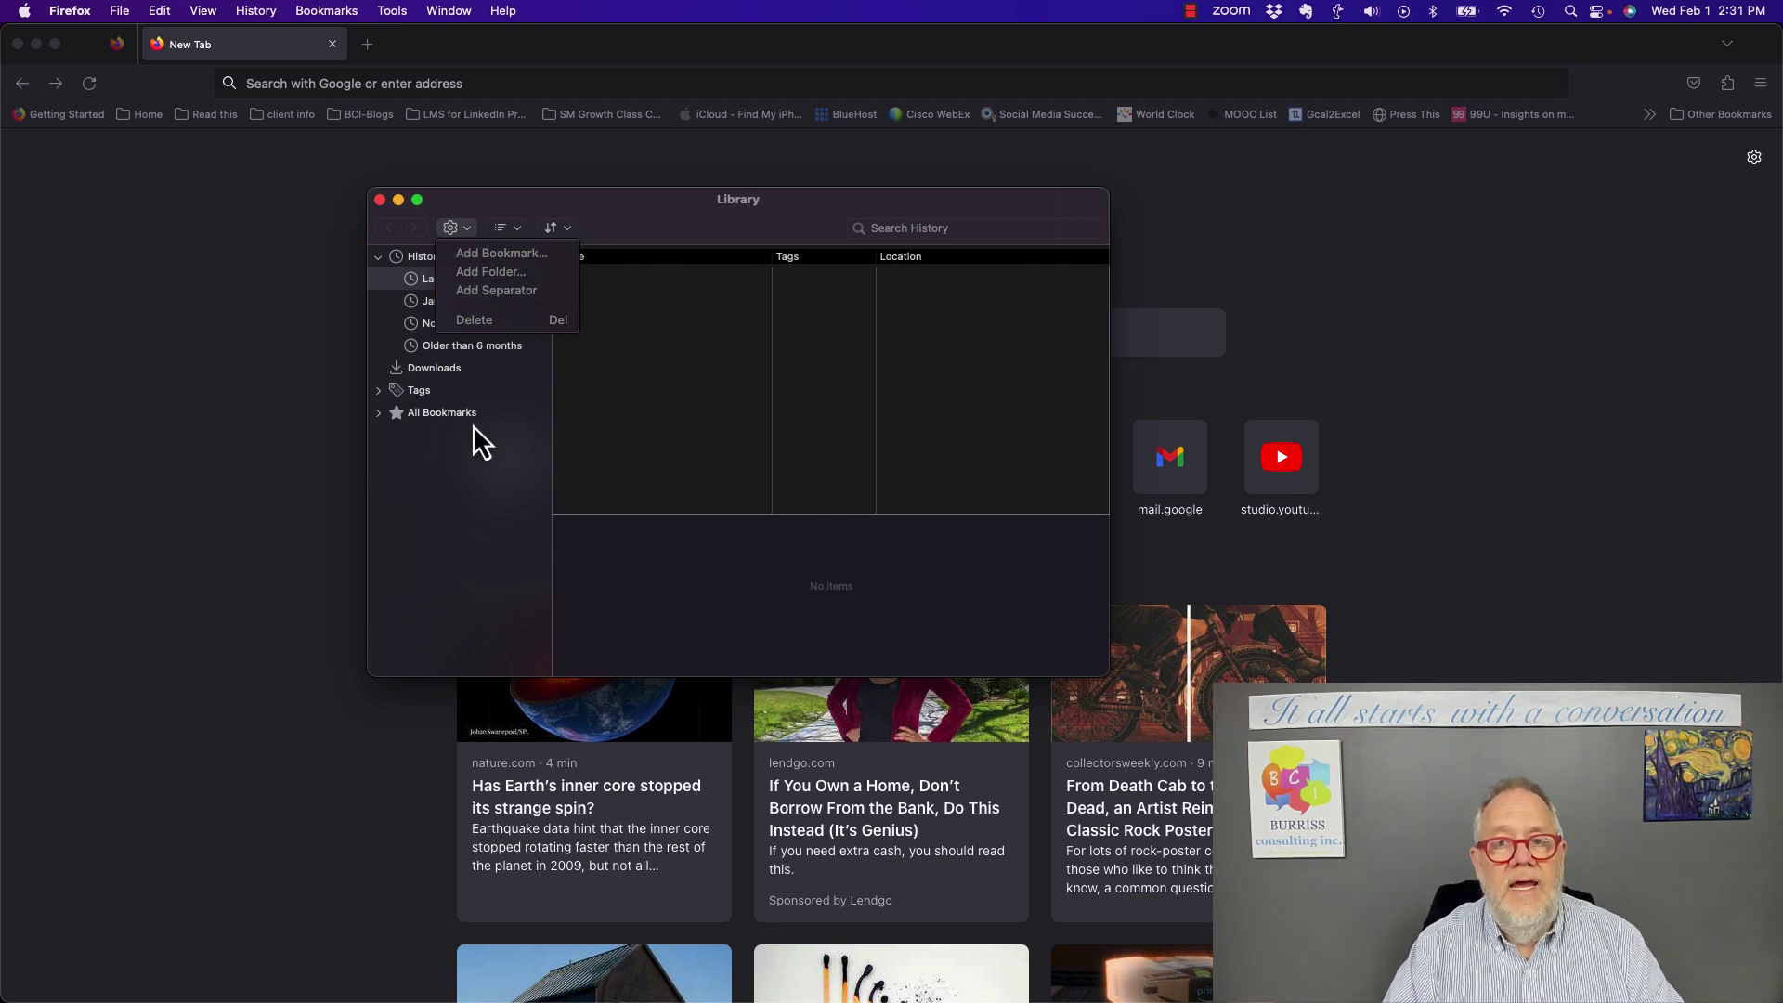
pyautogui.click(648, 396)
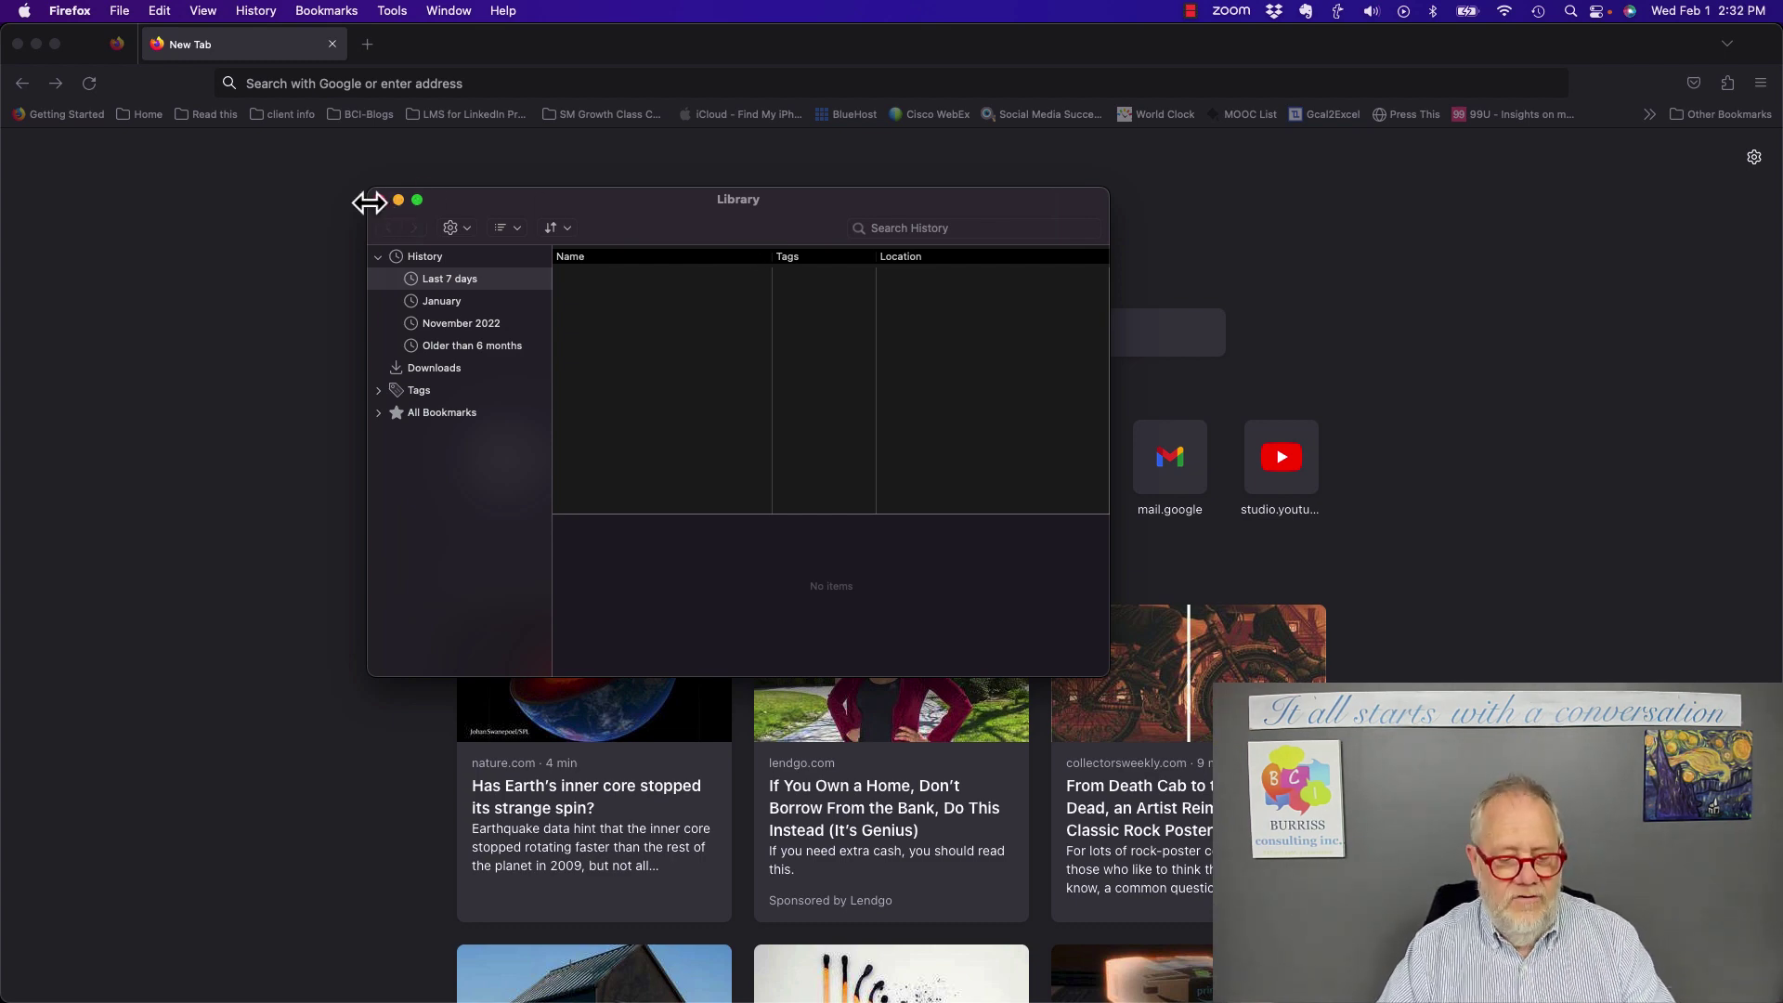
# Launch Safari via a 'saf' search and show all history, expanding the Friday, January 27, 2023 group.
pyautogui.press('F4')
pyautogui.write('saf')
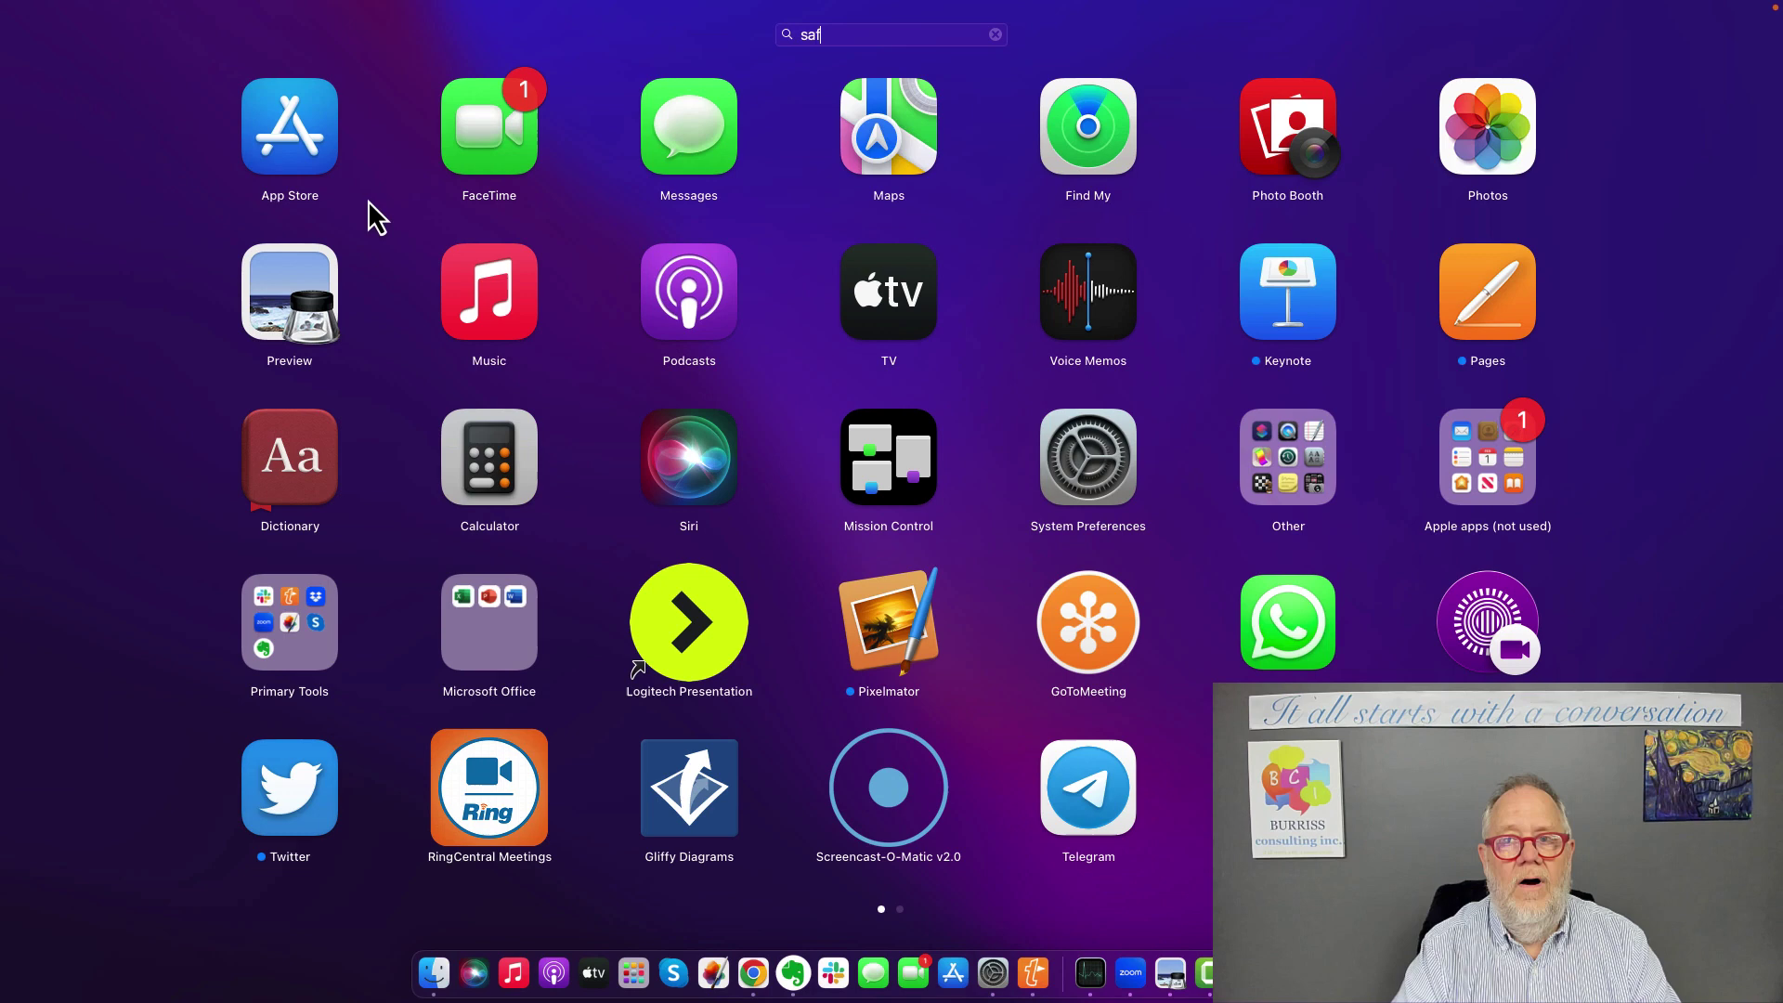
pyautogui.press('Return')
pyautogui.click(253, 15)
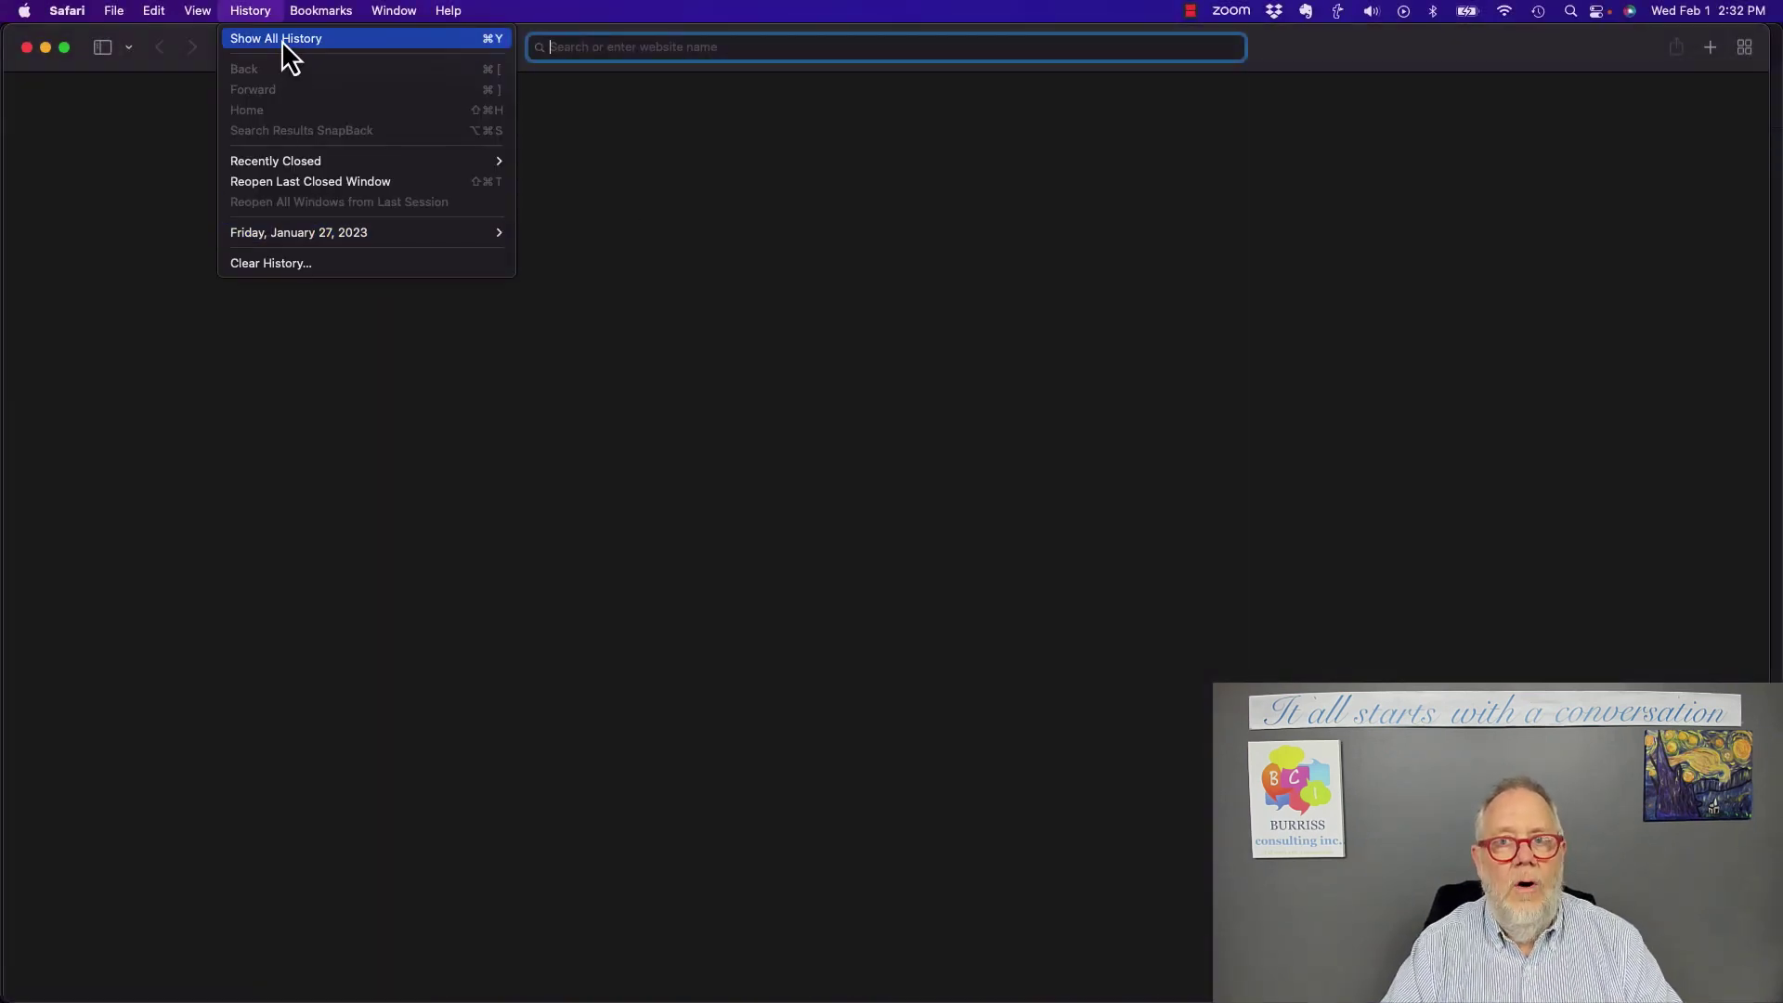
pyautogui.click(282, 43)
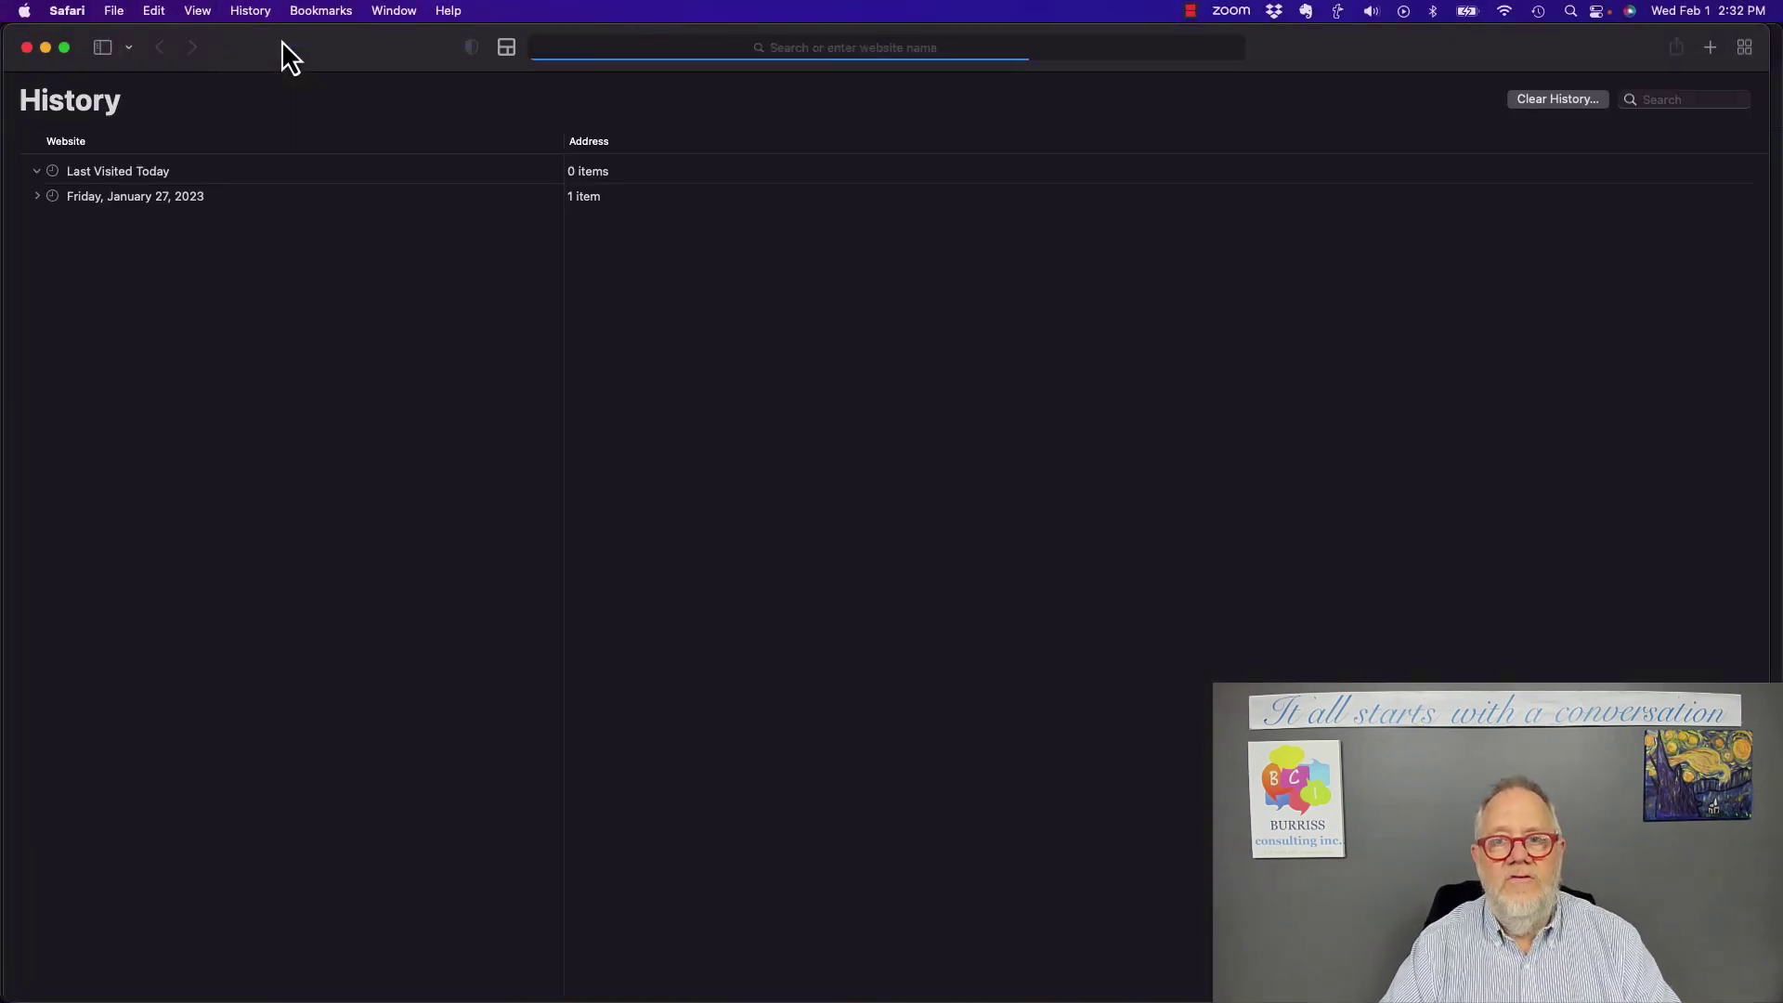
pyautogui.click(37, 198)
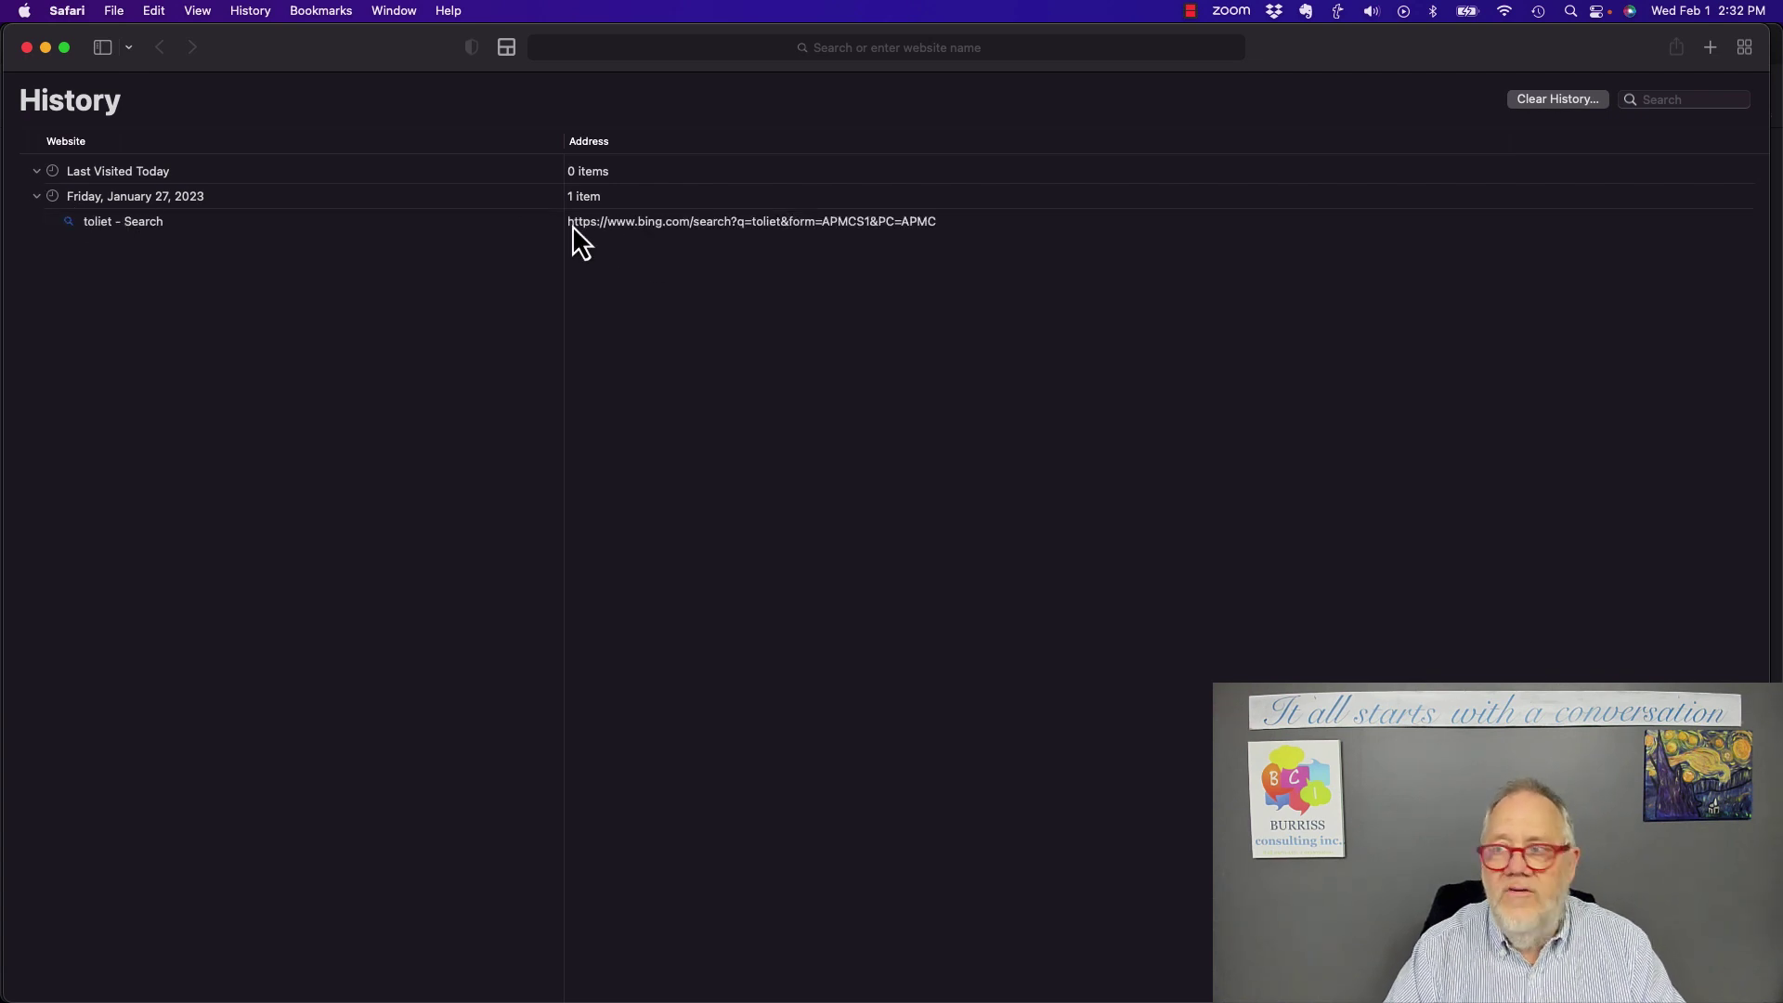
# Clear Safari's browsing history with the time range set to all history.
pyautogui.click(1557, 99)
pyautogui.click(832, 534)
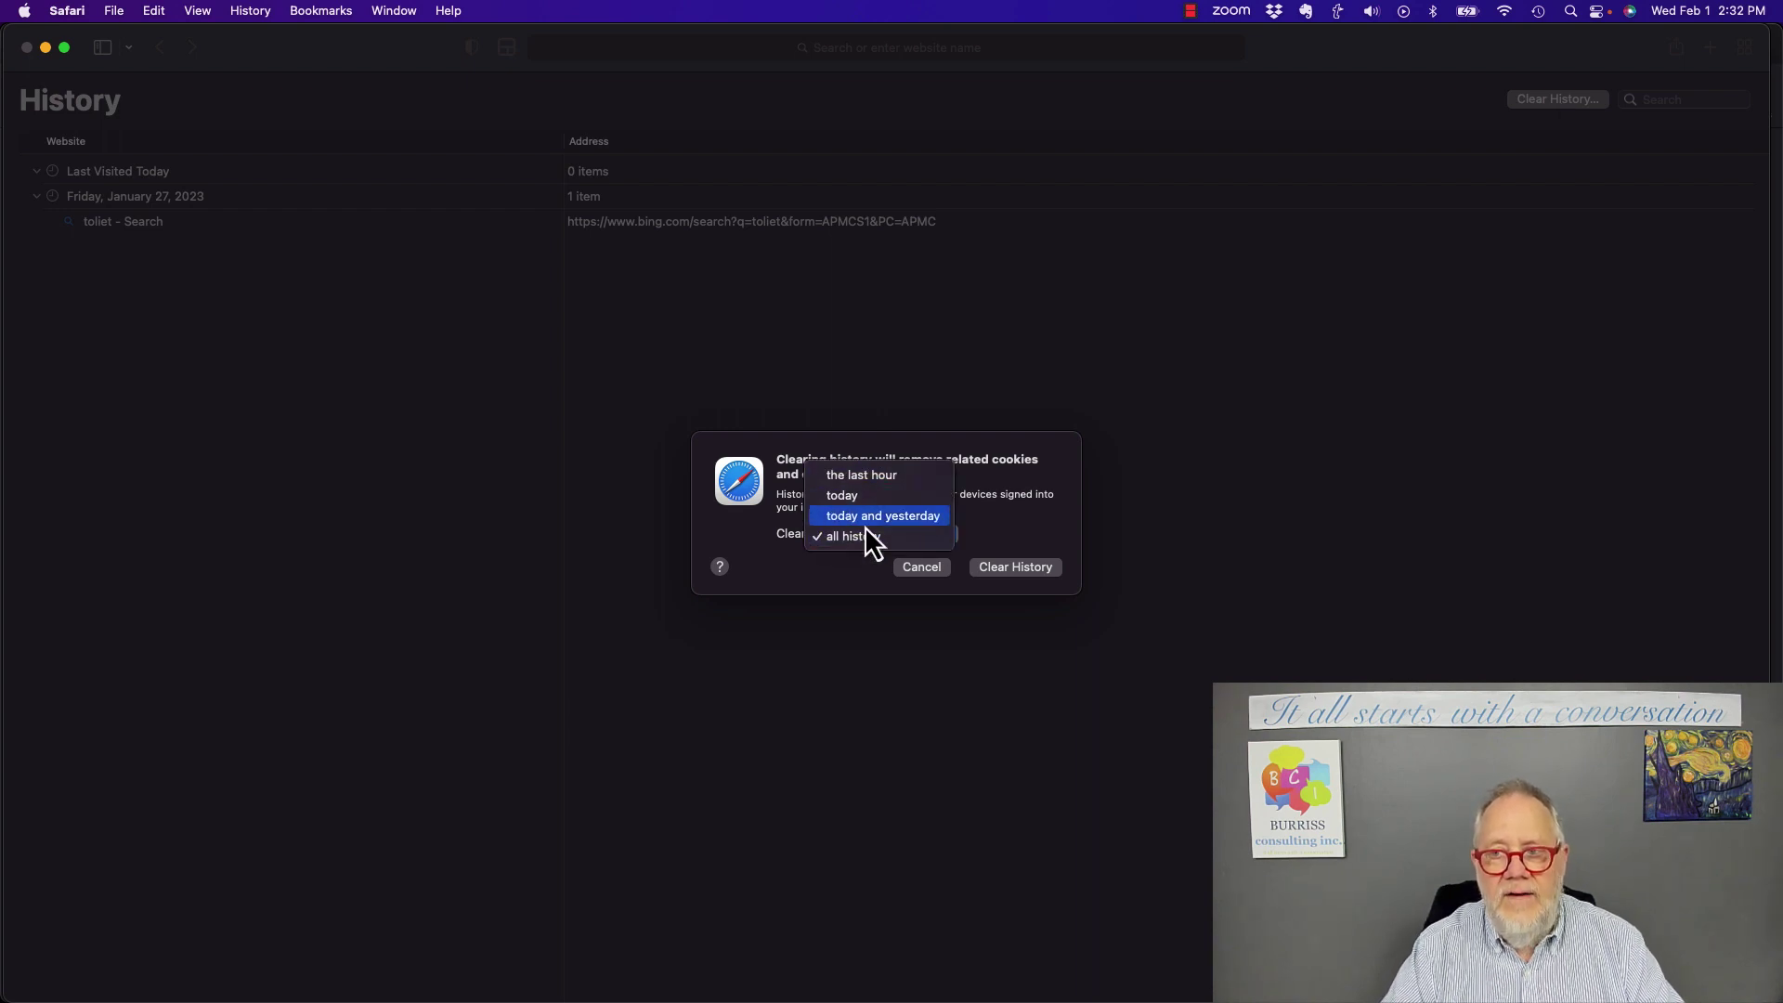
pyautogui.click(872, 540)
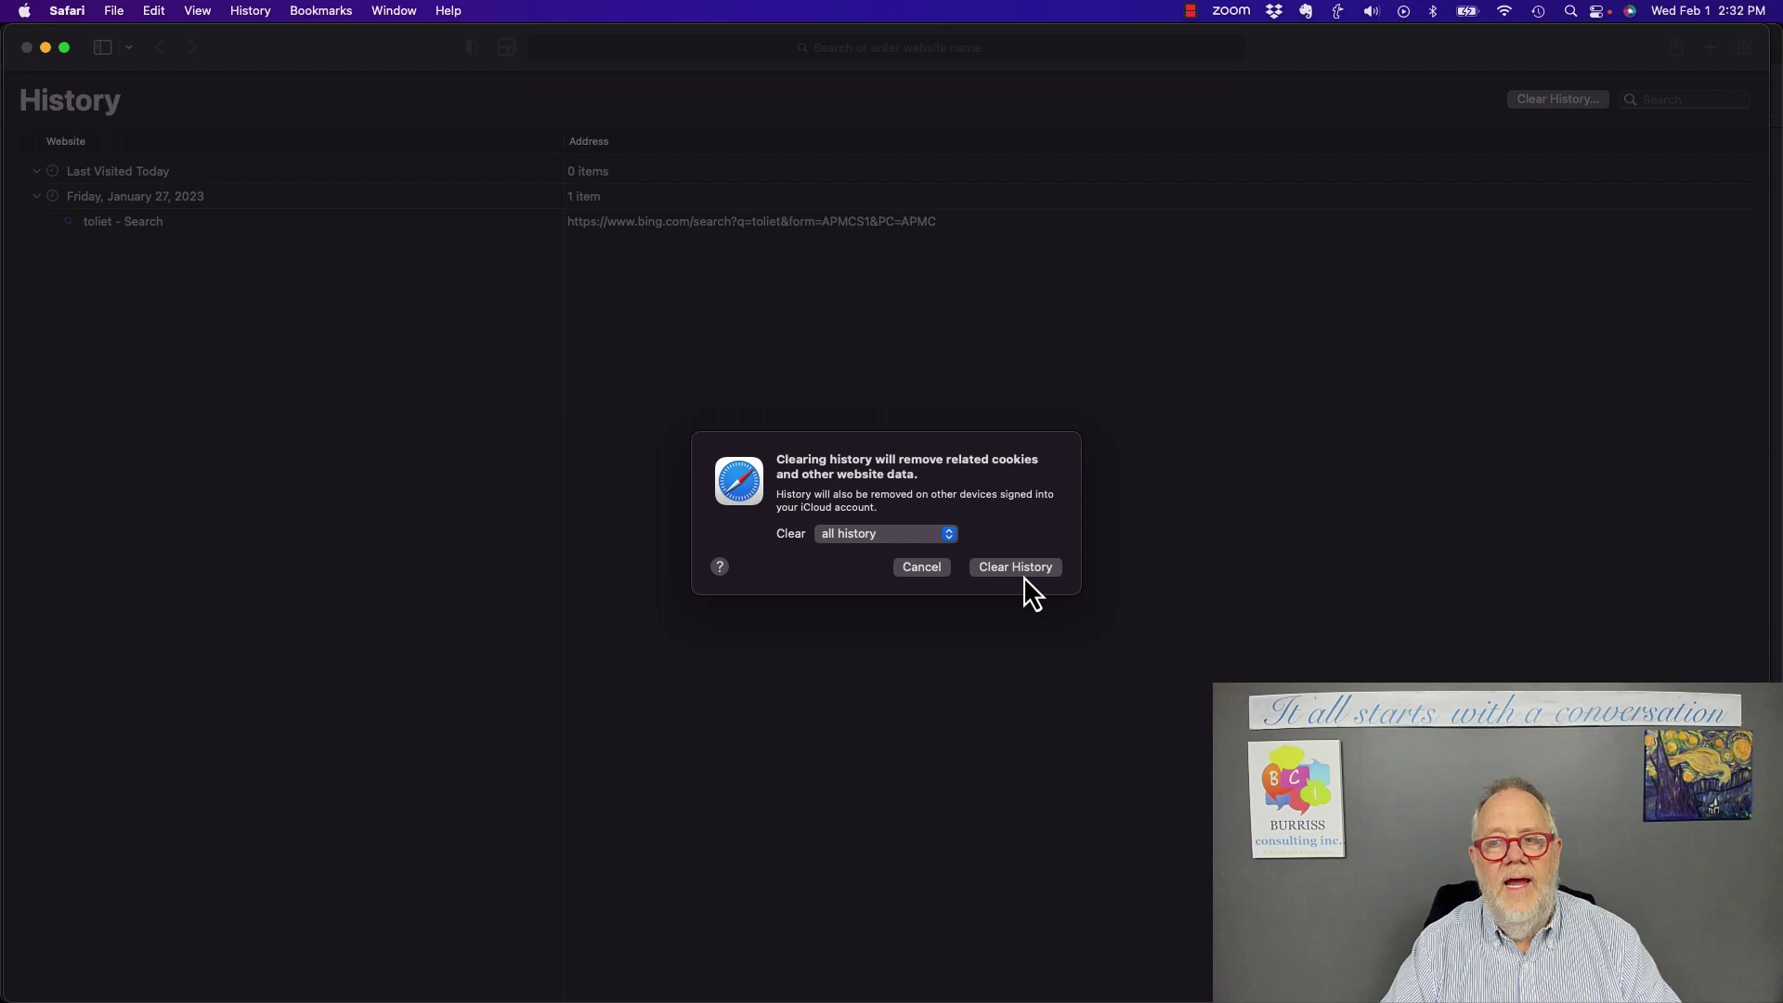
pyautogui.click(1016, 567)
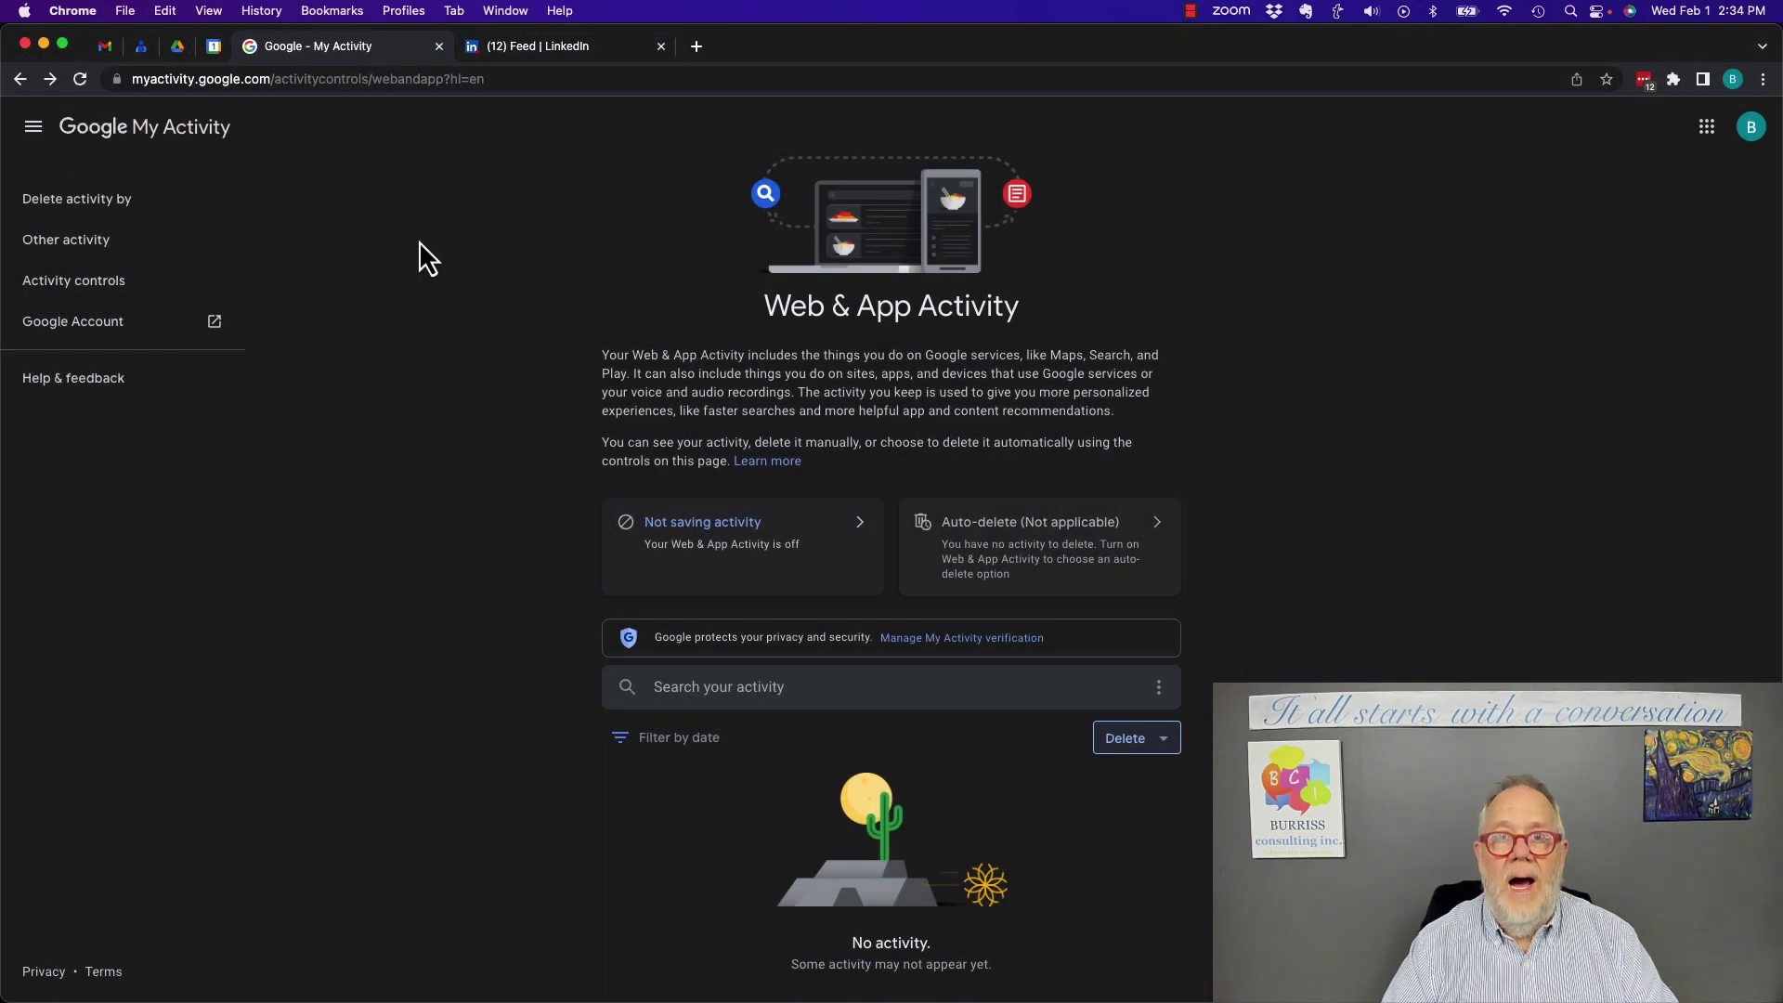